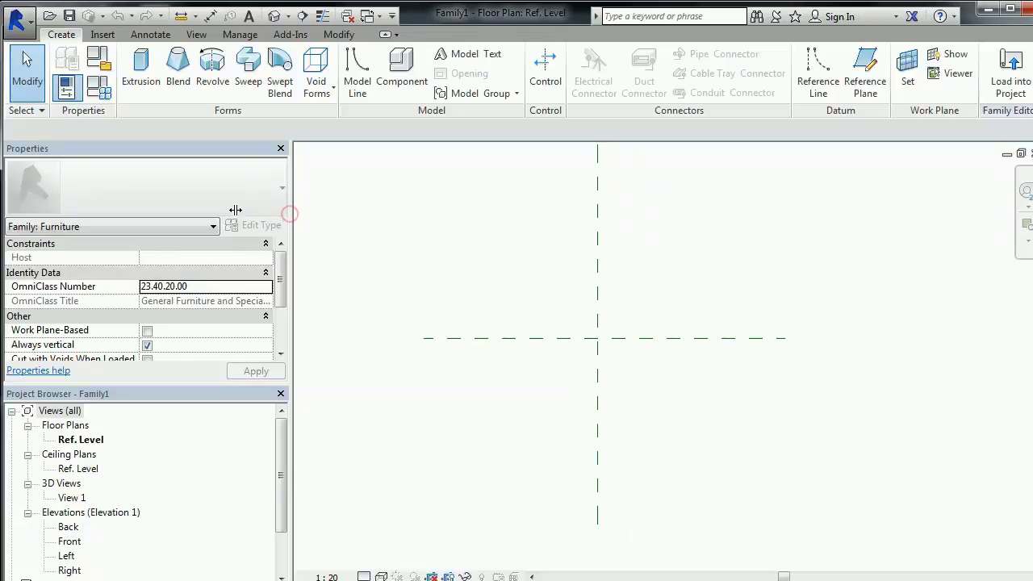
Step: Draw two vertical reference planes in the Ref. Level plan, one on each side of the vertical centre plane
{"action": "left_click_drag", "start_coordinate": [235, 209], "coordinate": [214, 208]}
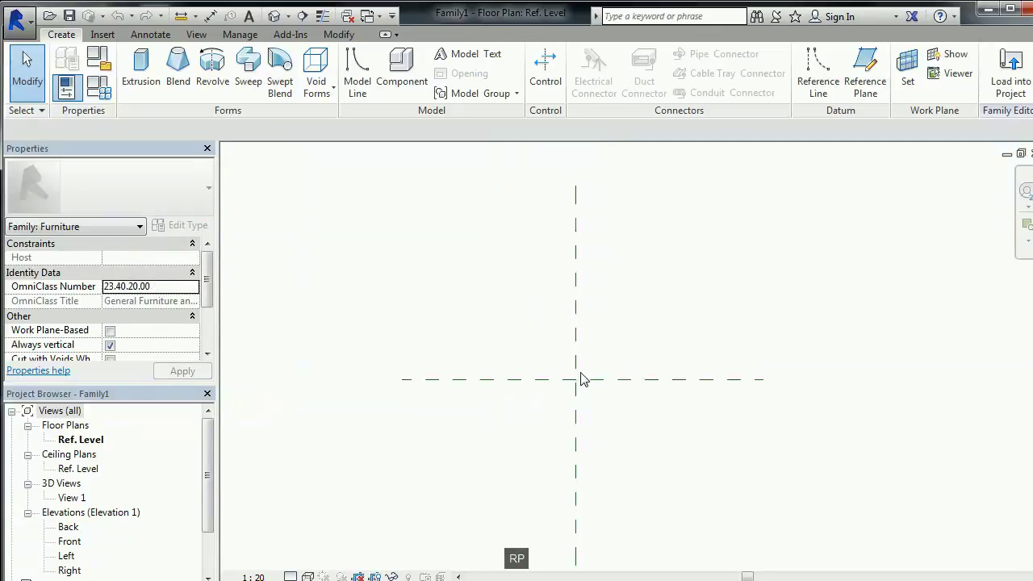
{"action": "key", "text": "r"}
{"action": "key", "text": "p"}
{"action": "left_click", "coordinate": [518, 272]}
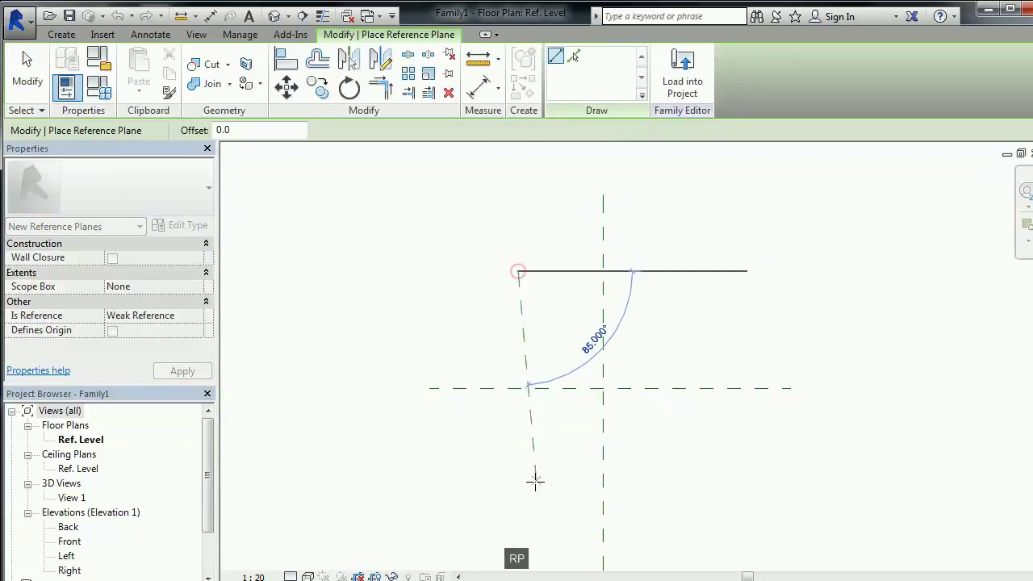
{"action": "left_click", "coordinate": [518, 501]}
{"action": "left_click", "coordinate": [719, 504]}
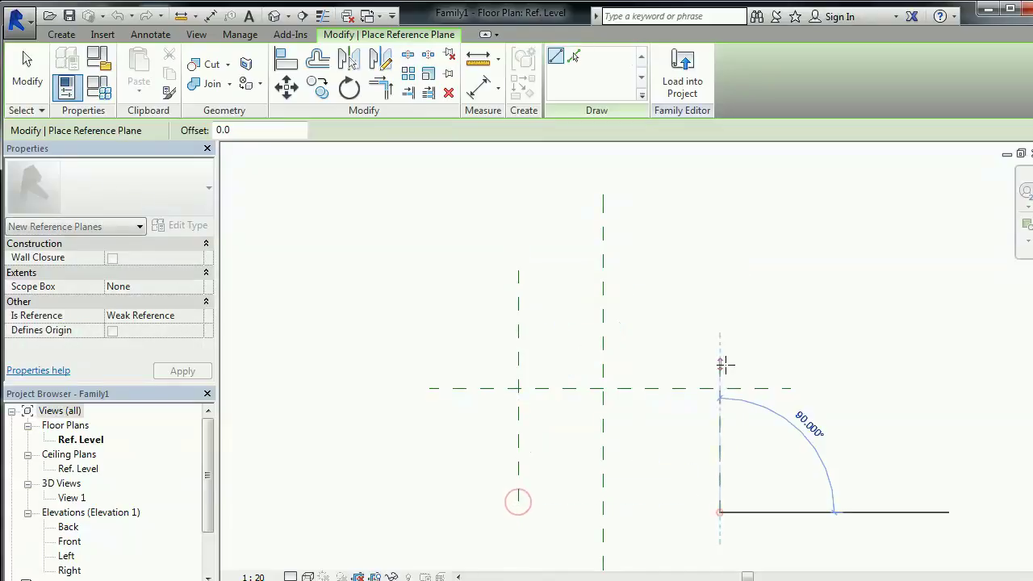
{"action": "left_click", "coordinate": [718, 295]}
Step: Draw two horizontal reference planes, one above and one below the horizontal centre plane, crossing both new vertical planes
{"action": "left_click", "coordinate": [772, 299]}
{"action": "left_click", "coordinate": [466, 298]}
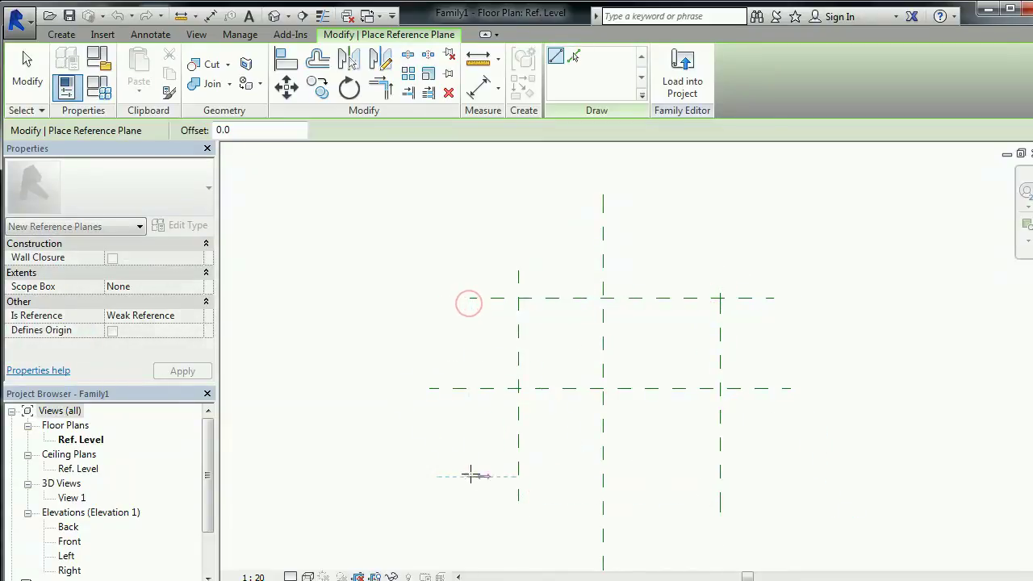
{"action": "left_click", "coordinate": [467, 476]}
{"action": "left_click", "coordinate": [769, 476]}
Step: Dimension the three horizontal planes with equal (EQ) spacing and add an overall dimension between the outer two
{"action": "key", "text": "d"}
{"action": "key", "text": "i"}
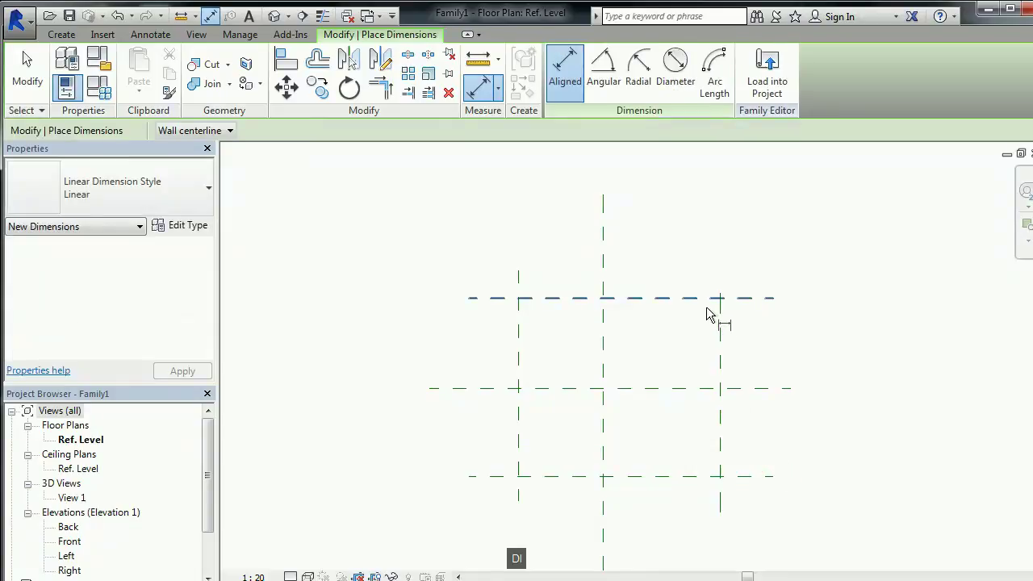
{"action": "left_click", "coordinate": [692, 298]}
{"action": "left_click", "coordinate": [694, 388]}
{"action": "left_click", "coordinate": [696, 476]}
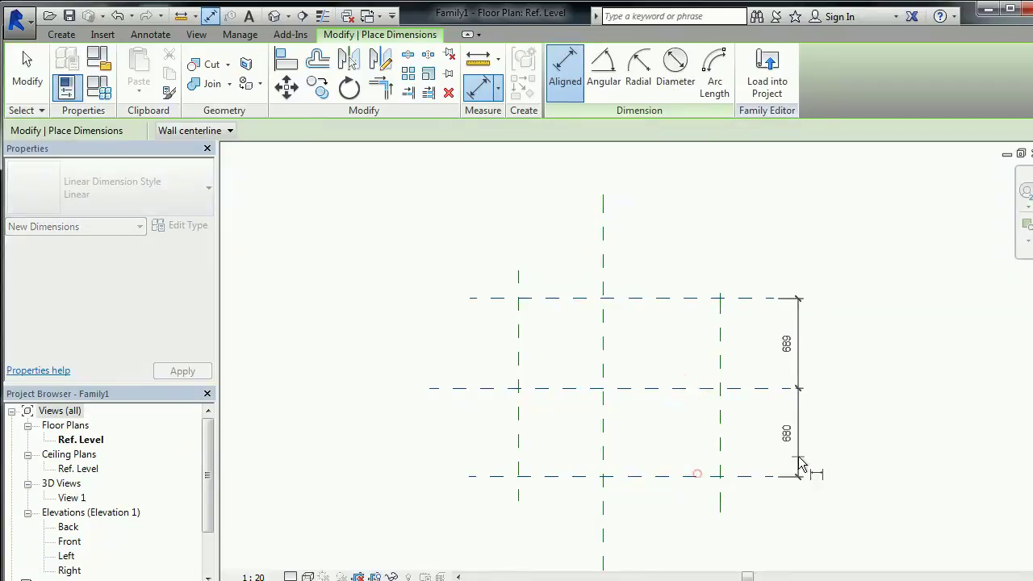
{"action": "left_click", "coordinate": [785, 454]}
{"action": "left_click", "coordinate": [711, 298]}
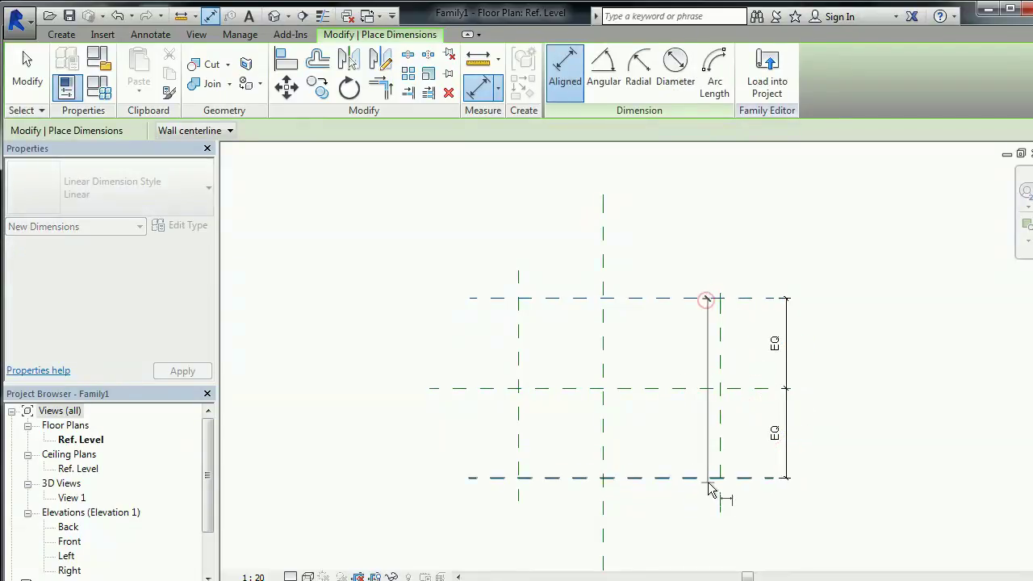
{"action": "left_click", "coordinate": [706, 477]}
Step: Dimension the outer vertical planes together with the vertical centre plane and set the spacing to equal (EQ)
{"action": "left_click", "coordinate": [519, 298]}
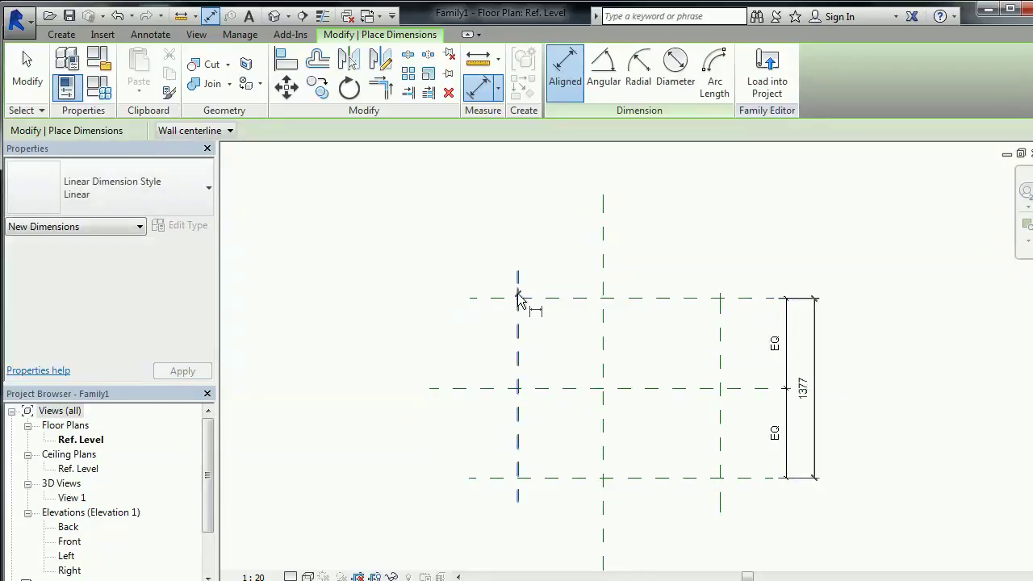
{"action": "left_click", "coordinate": [722, 314]}
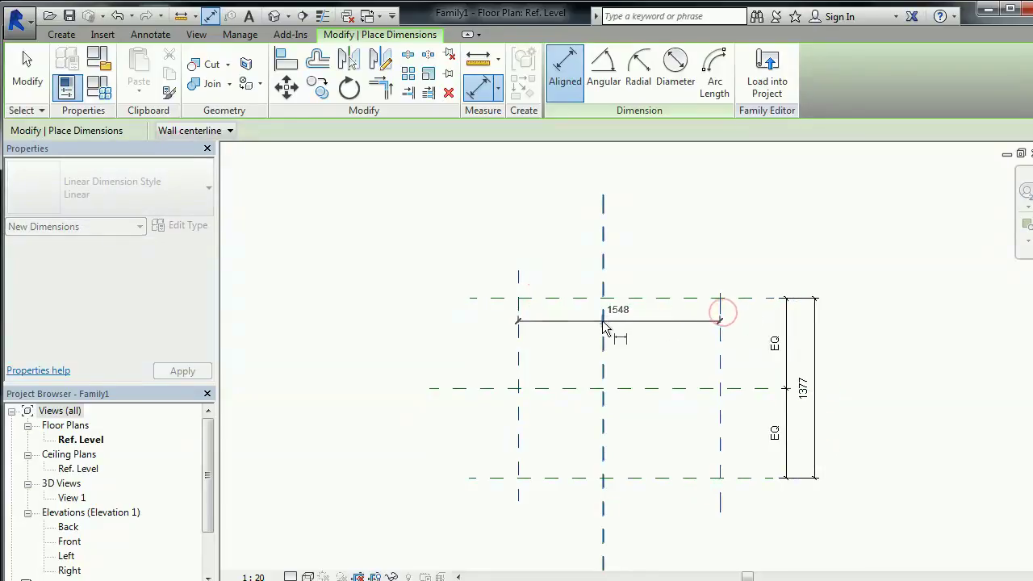
{"action": "left_click", "coordinate": [602, 321]}
{"action": "left_click", "coordinate": [630, 274]}
{"action": "left_click", "coordinate": [618, 240]}
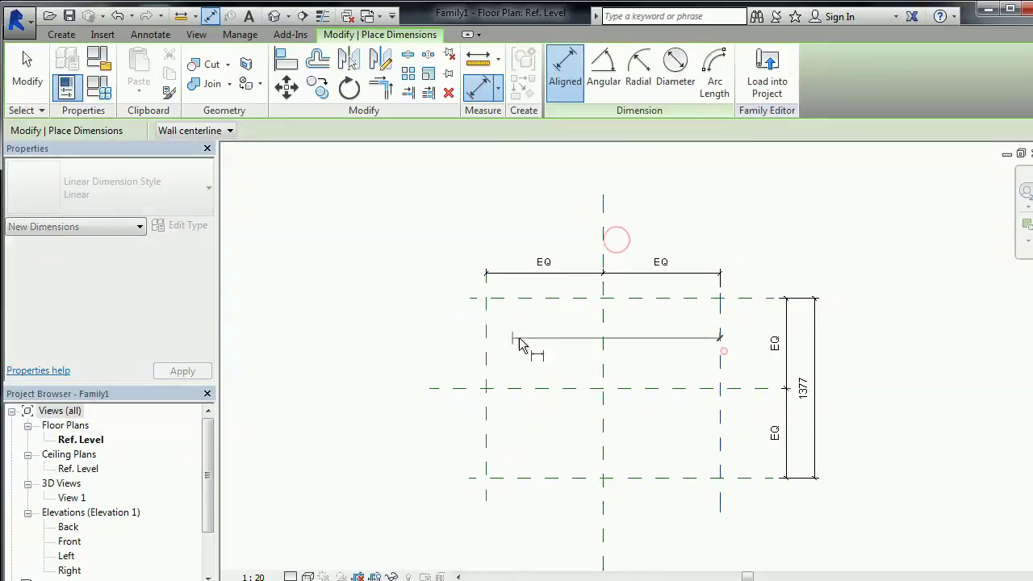
Step: Add an overall aligned dimension between the two outer vertical reference planes, above the equality dimension
{"action": "left_click", "coordinate": [721, 349]}
{"action": "left_click", "coordinate": [489, 345]}
{"action": "left_click", "coordinate": [514, 254]}
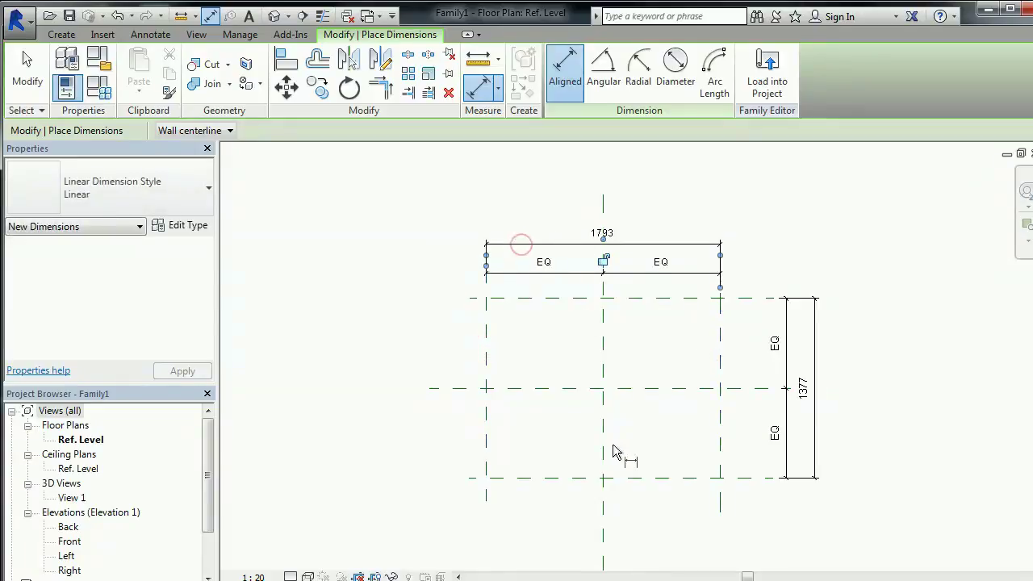
{"action": "key", "text": "Escape"}
{"action": "key", "text": "Escape"}
Step: Label the overall horizontal dimension with a new family type parameter named Width
{"action": "left_click", "coordinate": [580, 252]}
{"action": "left_click", "coordinate": [428, 130]}
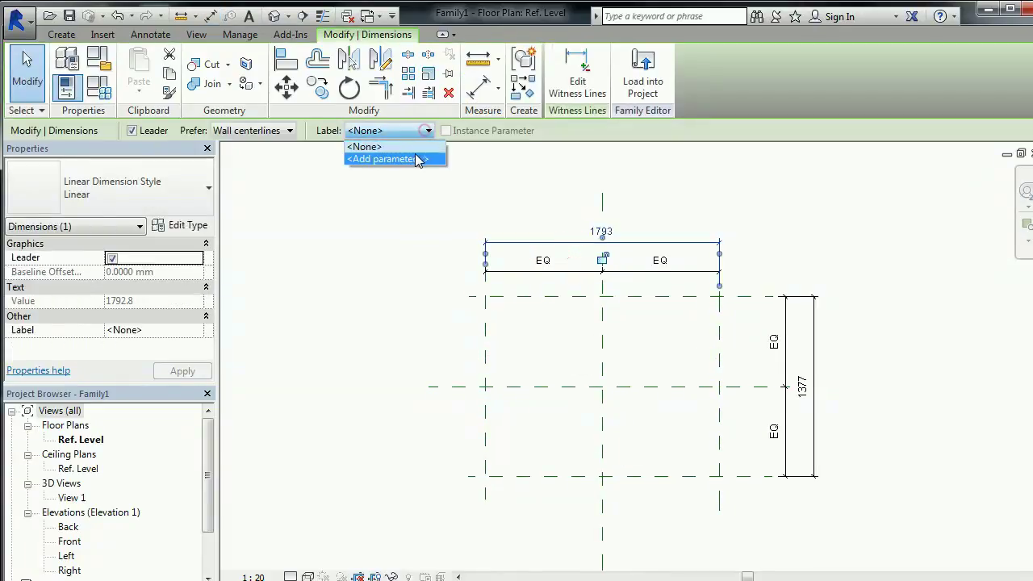
{"action": "left_click", "coordinate": [412, 158]}
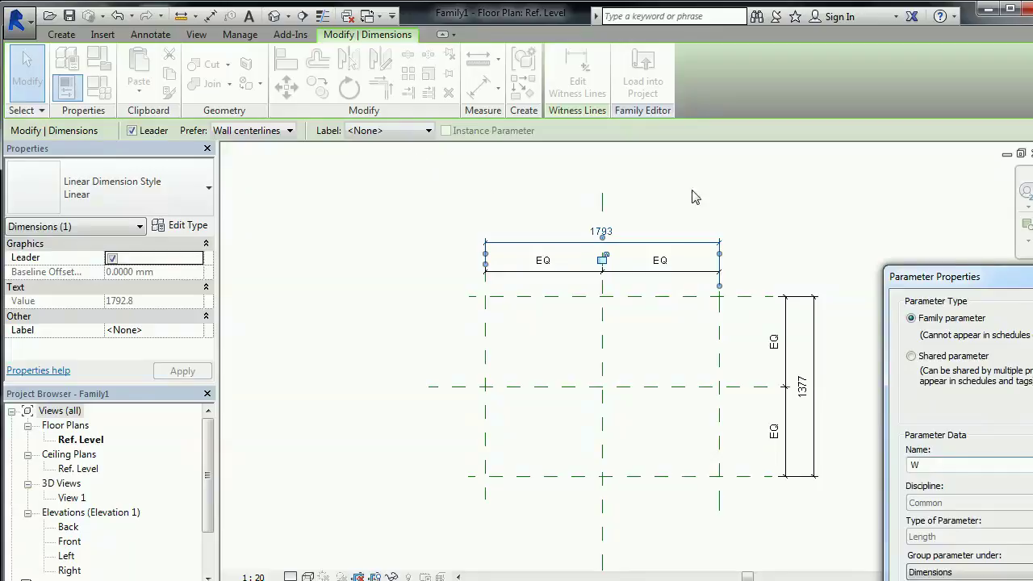
{"action": "left_click_drag", "start_coordinate": [1010, 283], "coordinate": [759, 158]}
{"action": "type", "text": "W"}
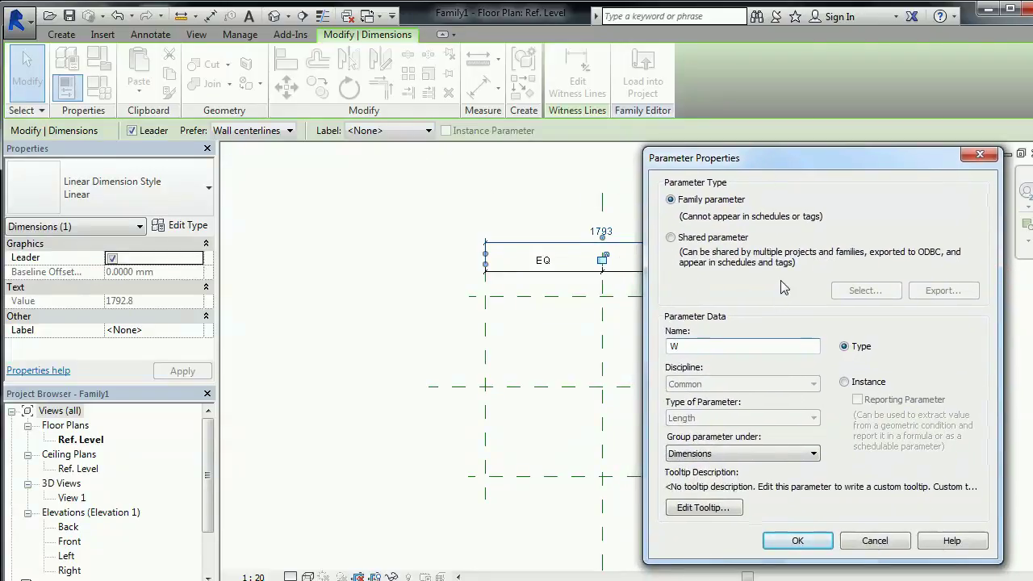
{"action": "type", "text": "idth"}
{"action": "key", "text": "Return"}
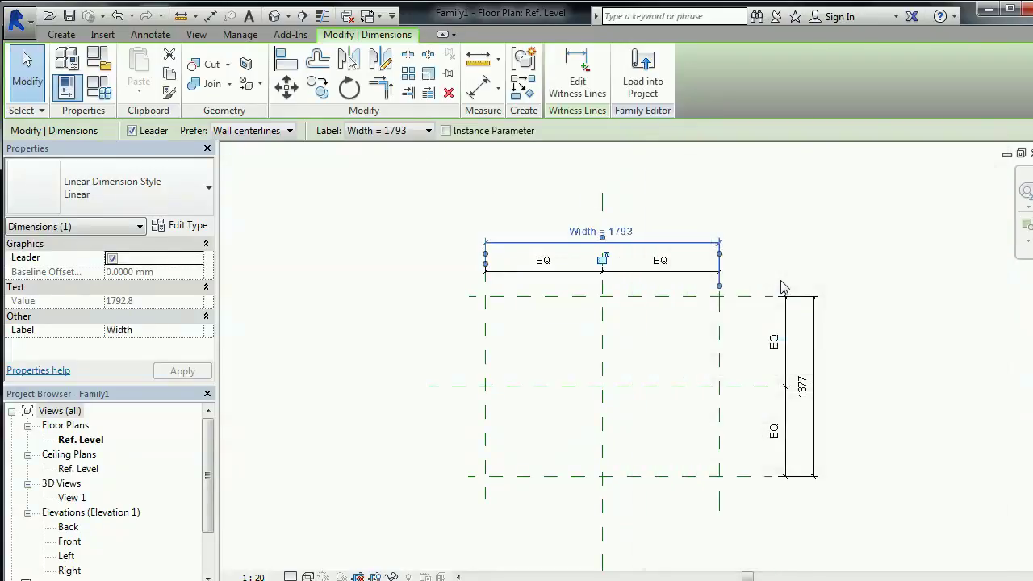
Step: Label the overall vertical dimension in the plan with a new family type parameter named Depth
{"action": "left_click", "coordinate": [816, 319]}
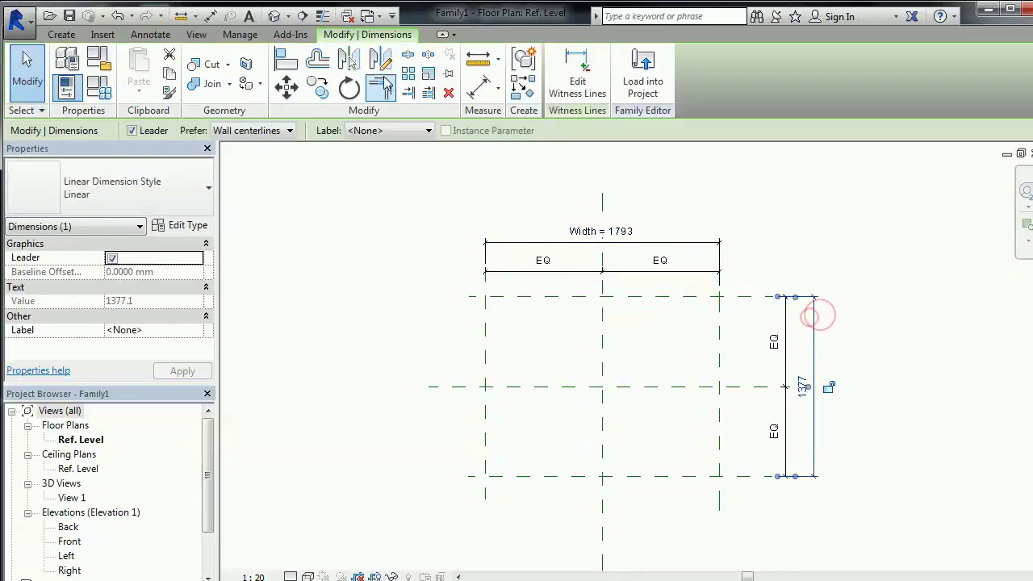
{"action": "left_click", "coordinate": [379, 129]}
{"action": "left_click", "coordinate": [382, 160]}
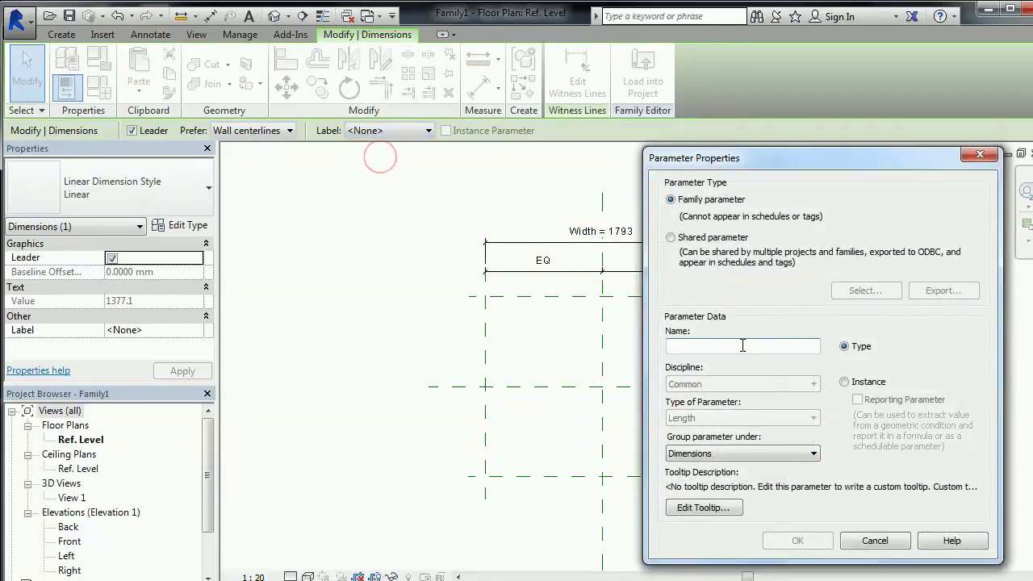
{"action": "type", "text": "Depth"}
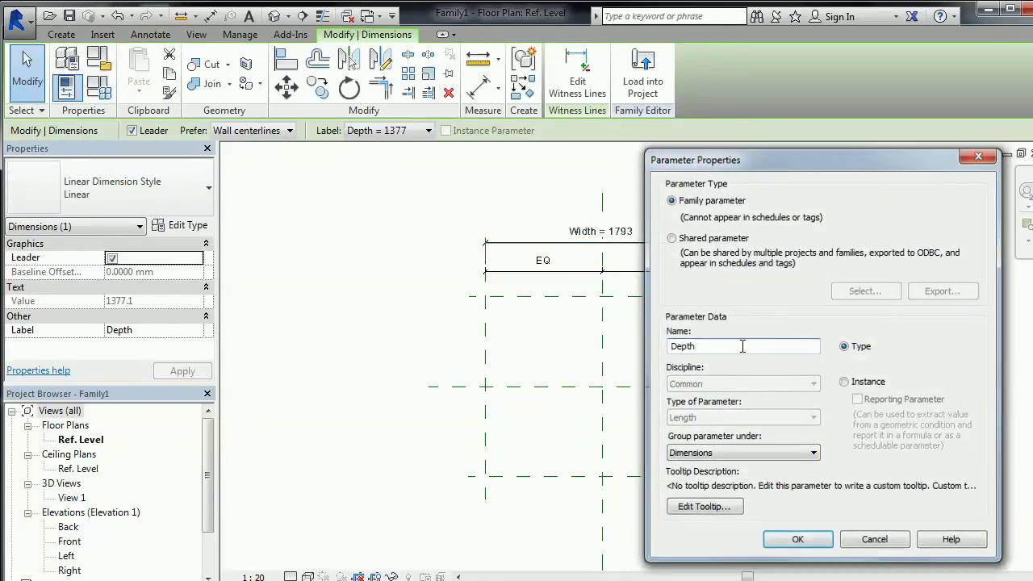
{"action": "key", "text": "Return"}
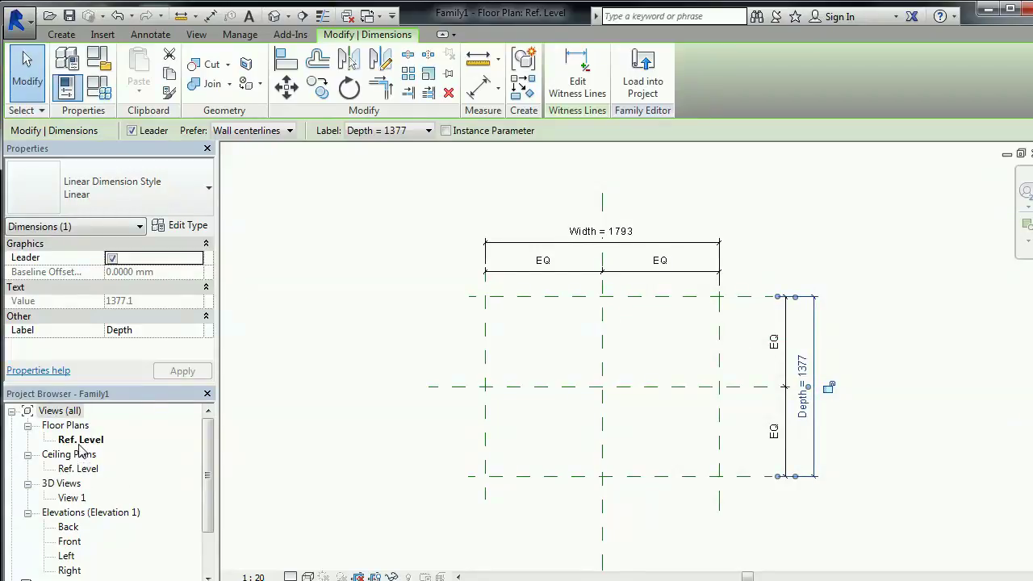
Step: In the Front elevation, draw a horizontal reference plane about 753 mm above the Ref. Level
{"action": "double_click", "coordinate": [70, 542]}
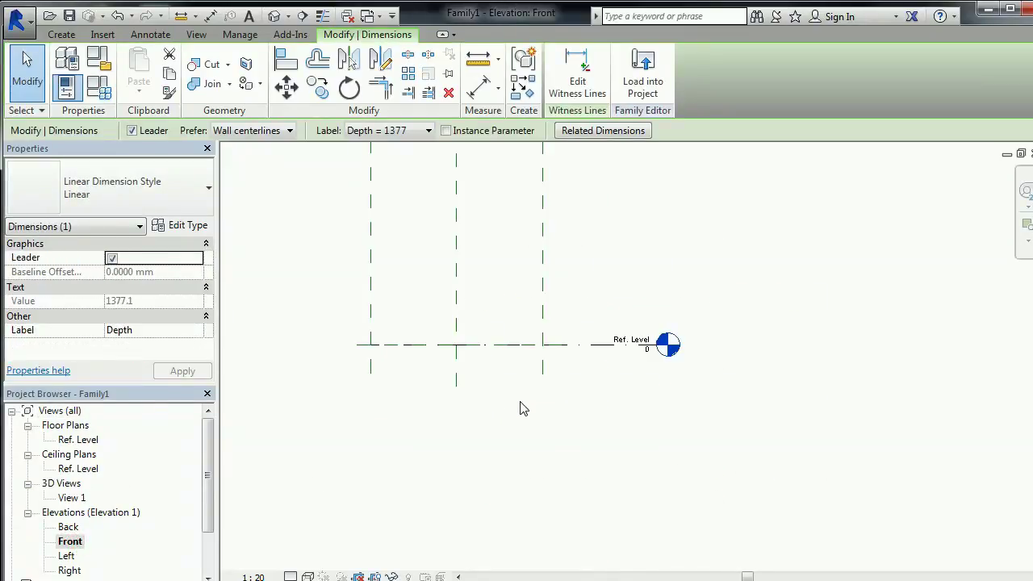
{"action": "key", "text": "r"}
{"action": "key", "text": "p"}
{"action": "left_click", "coordinate": [387, 314]}
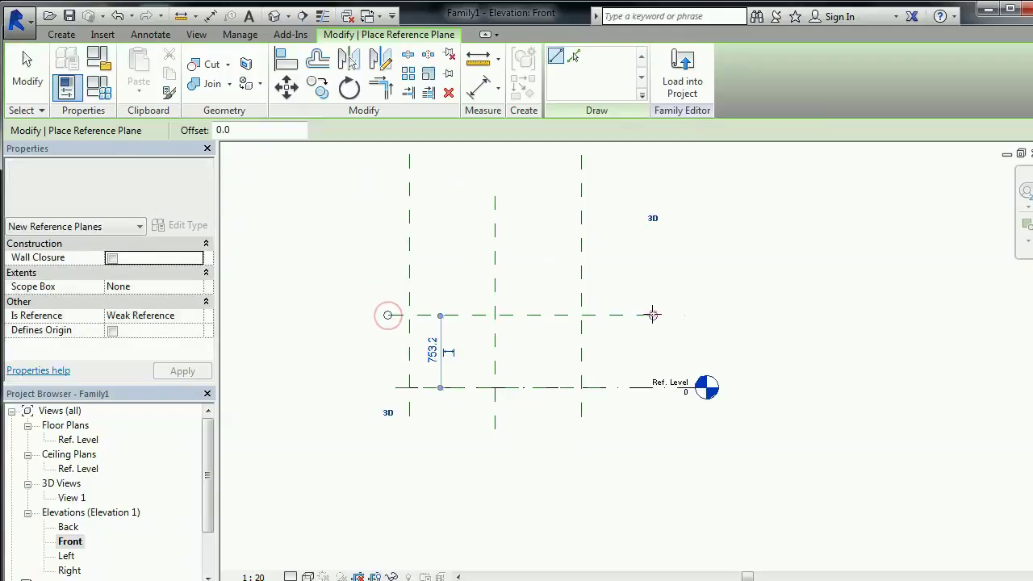
{"action": "left_click", "coordinate": [652, 315]}
Step: Add an aligned dimension between the new horizontal reference plane and the Ref. Level
{"action": "key", "text": "d"}
{"action": "key", "text": "i"}
{"action": "left_click", "coordinate": [609, 316]}
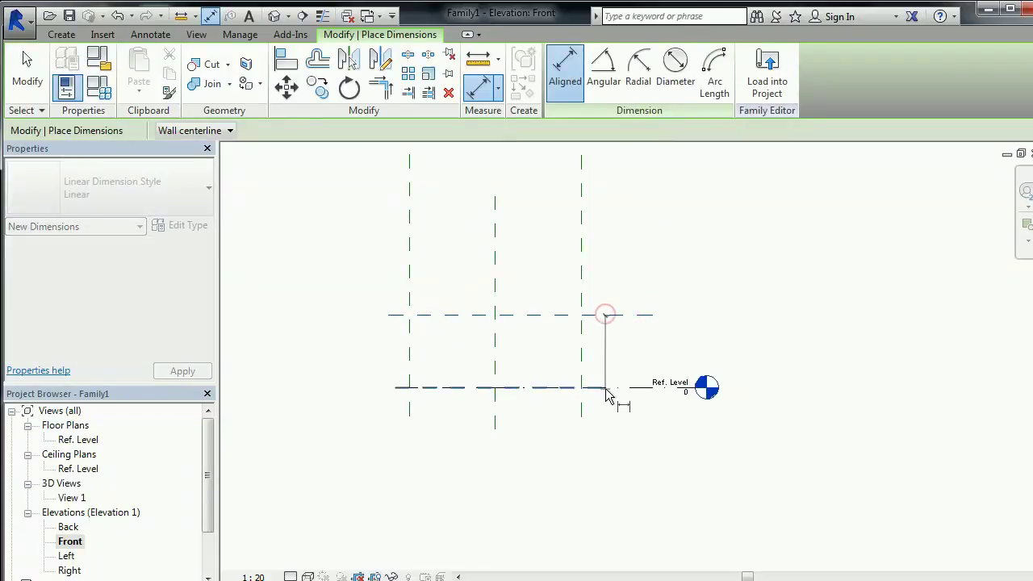
{"action": "left_click", "coordinate": [607, 388]}
{"action": "left_click", "coordinate": [637, 340]}
{"action": "key", "text": "Escape"}
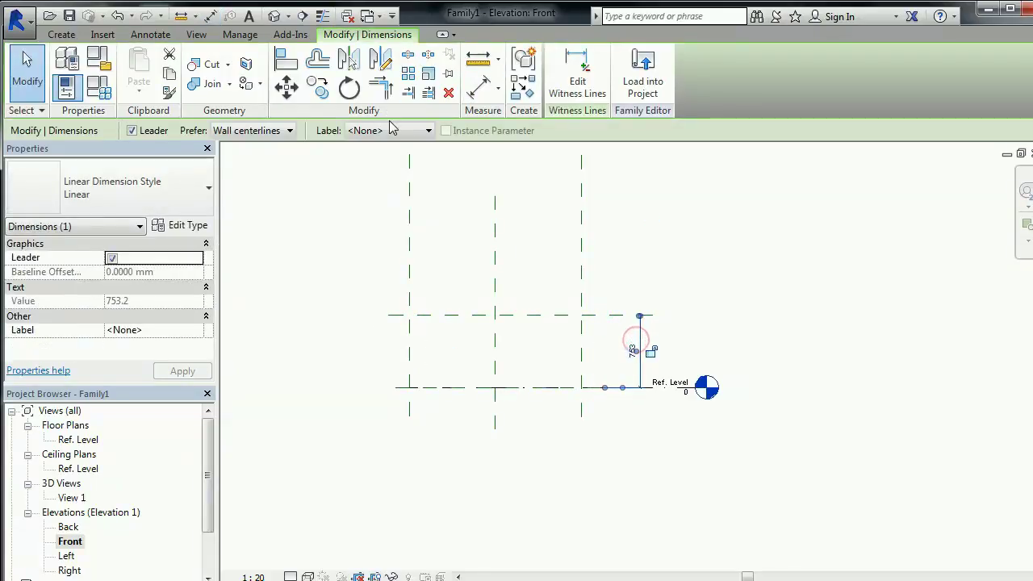
Step: Label the elevation dimension with a new family type parameter named Height
{"action": "left_click", "coordinate": [392, 130]}
{"action": "left_click", "coordinate": [381, 155]}
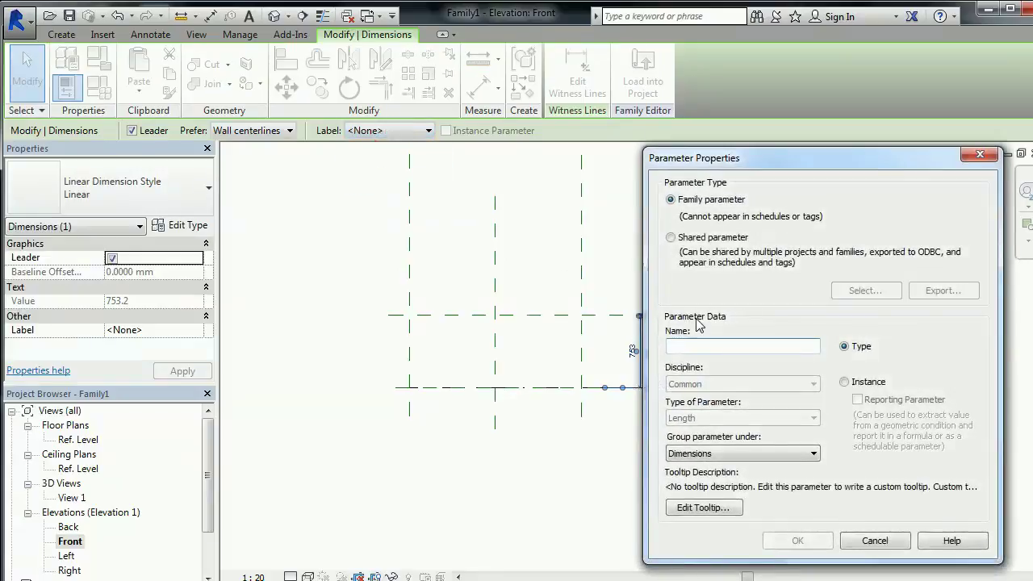
{"action": "type", "text": "Height"}
{"action": "key", "text": "Return"}
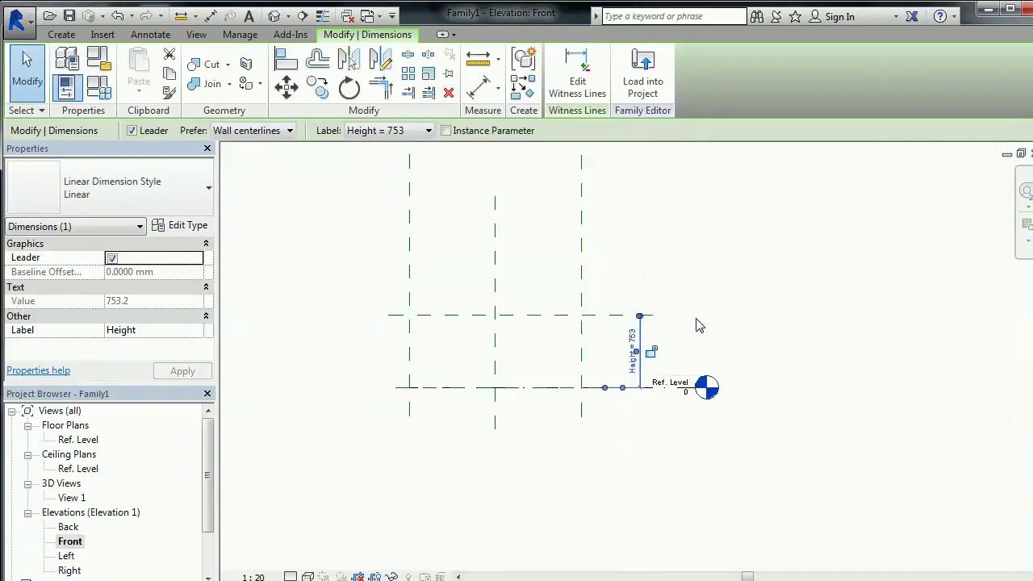
{"action": "middle_click_drag", "start_coordinate": [652, 359], "coordinate": [671, 374]}
{"action": "left_click", "coordinate": [316, 435]}
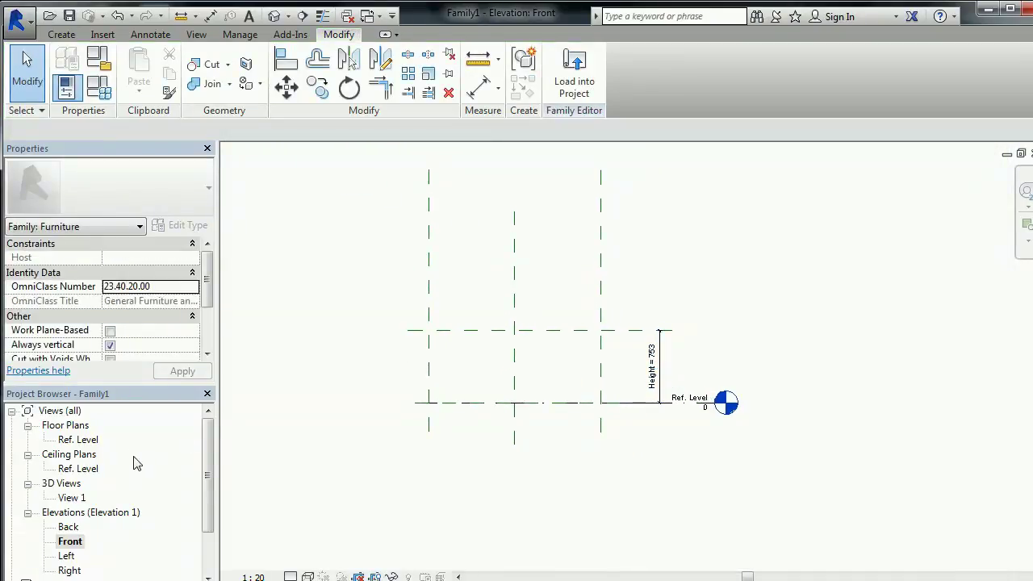
Step: In the Ref. Level floor plan, start an extrusion with a rectangle over the outer reference planes and lock its top, left and bottom edges
{"action": "double_click", "coordinate": [78, 426]}
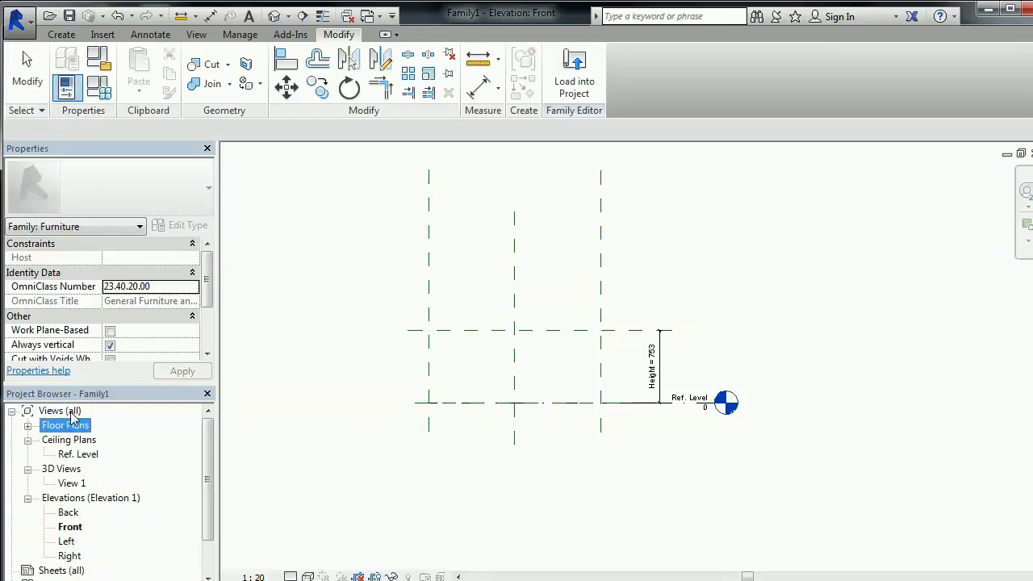
{"action": "double_click", "coordinate": [72, 424]}
{"action": "double_click", "coordinate": [78, 440]}
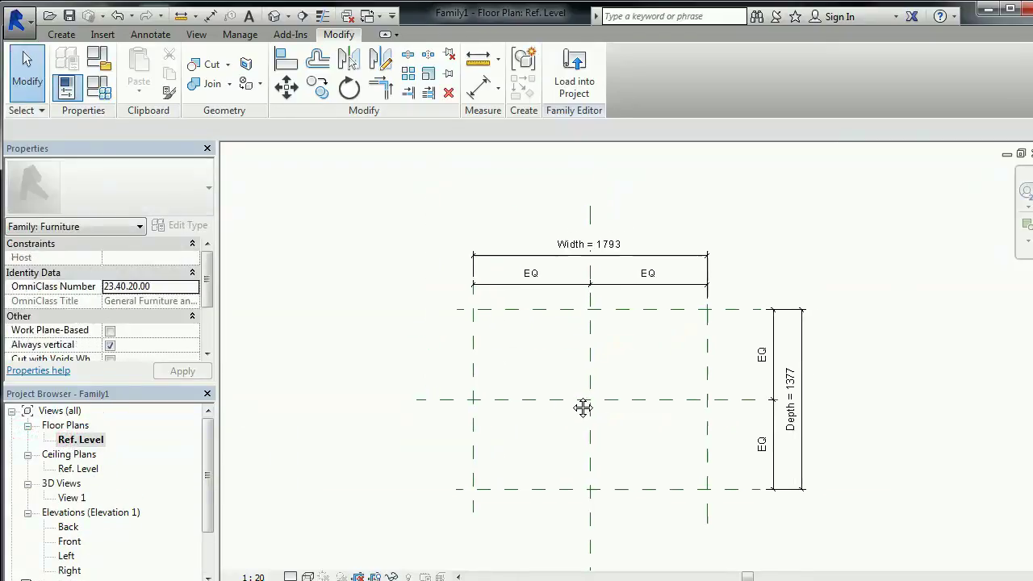
{"action": "left_click", "coordinate": [62, 34]}
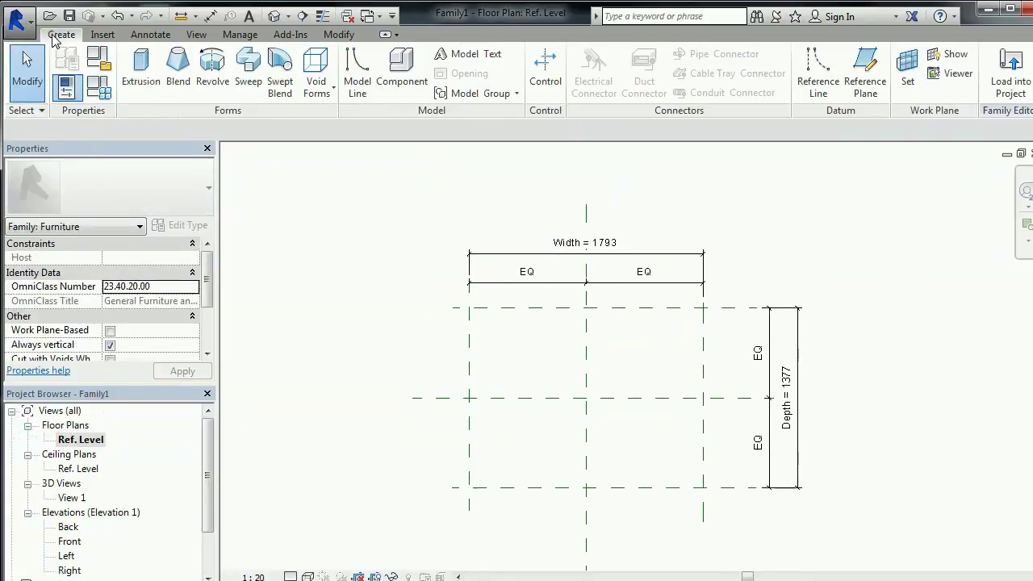
{"action": "left_click", "coordinate": [136, 71]}
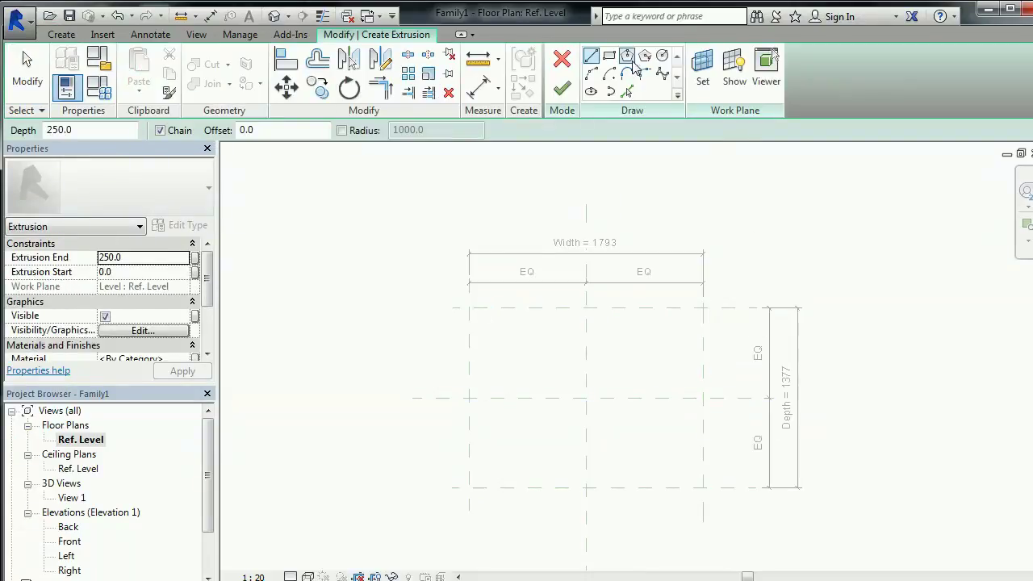
{"action": "left_click", "coordinate": [609, 55]}
{"action": "left_click", "coordinate": [470, 308]}
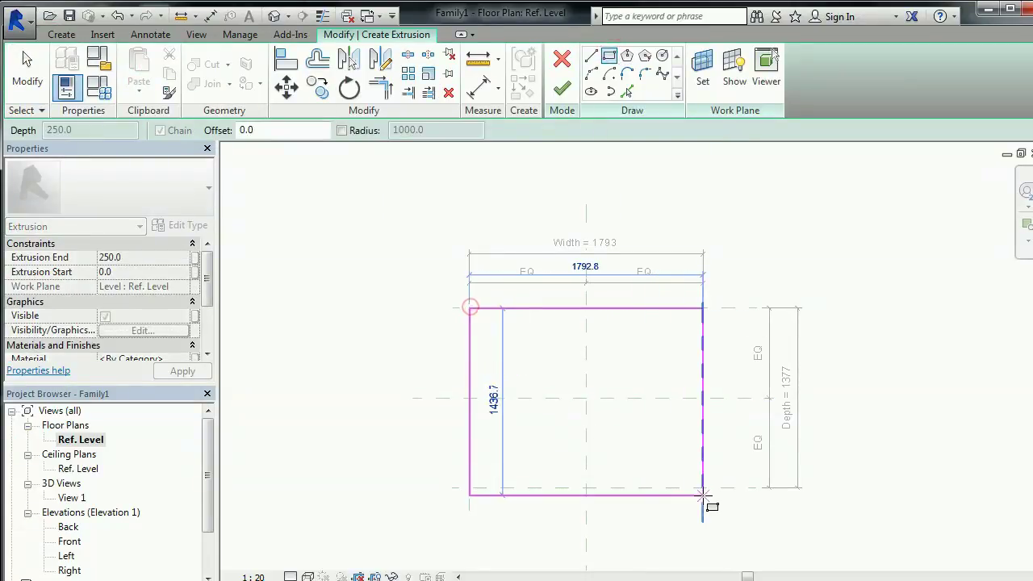
{"action": "left_click", "coordinate": [708, 486]}
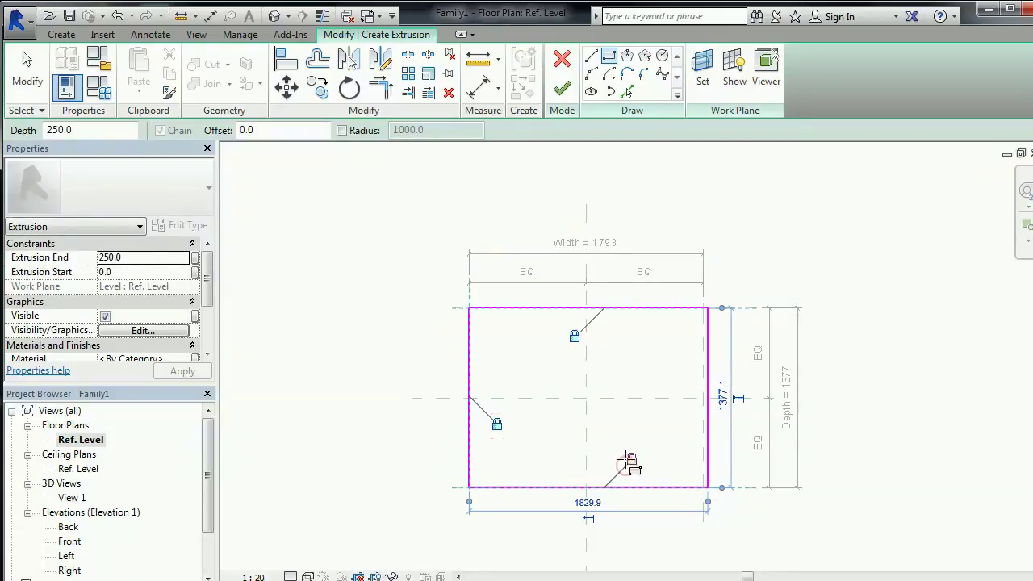
Step: Align the rectangle's right edge to the right reference plane, lock it, and finish the extrusion
{"action": "key", "text": "a"}
{"action": "key", "text": "l"}
{"action": "left_click", "coordinate": [709, 405]}
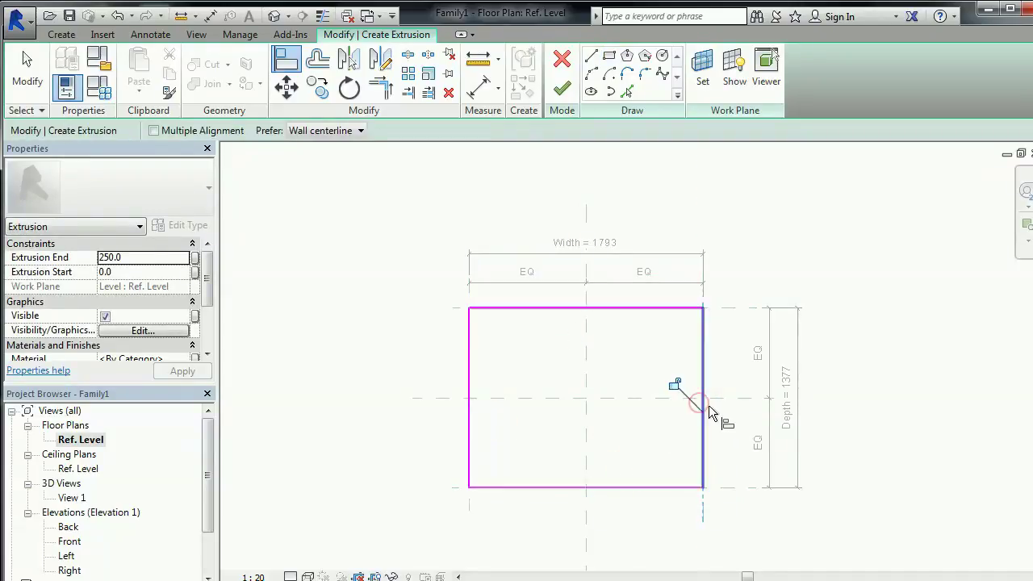
{"action": "left_click", "coordinate": [676, 384]}
{"action": "middle_click_drag", "start_coordinate": [655, 409], "coordinate": [659, 412]}
{"action": "key", "text": "Escape"}
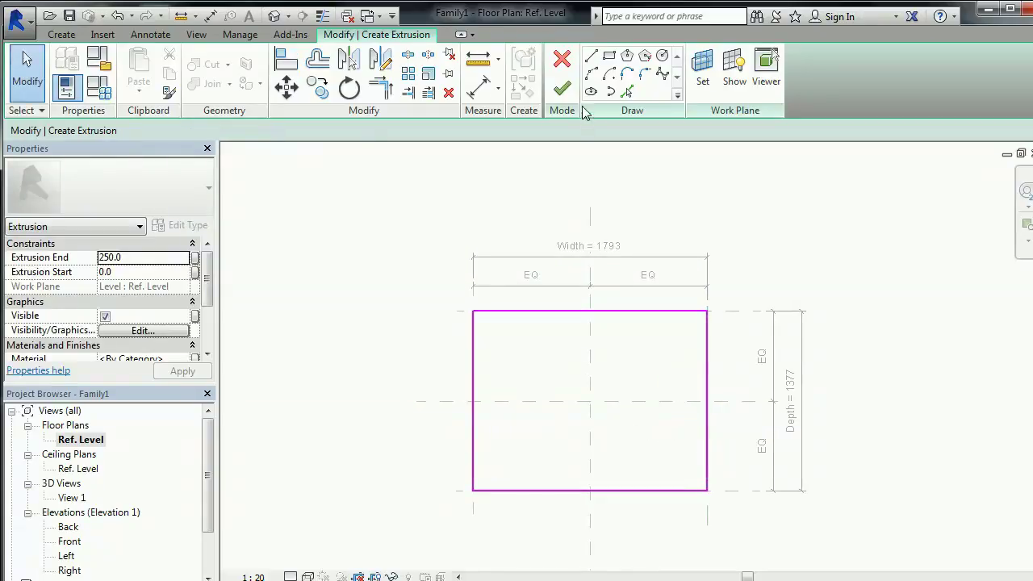
{"action": "left_click", "coordinate": [563, 87]}
Step: In the Front elevation, stretch the extrusion to span from the Ref. Level to the upper horizontal reference plane and lock it there
{"action": "double_click", "coordinate": [70, 543]}
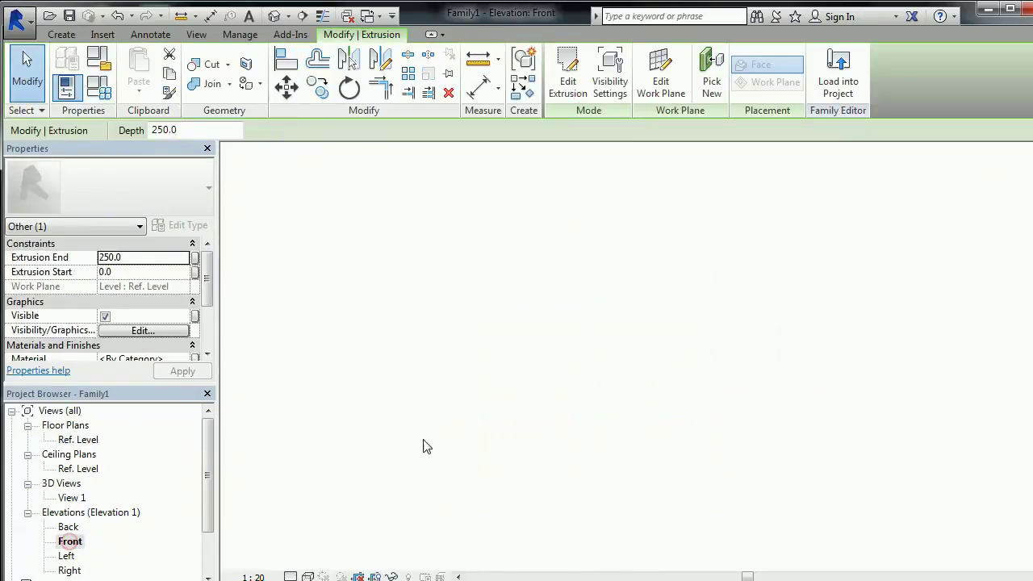
{"action": "left_click_drag", "start_coordinate": [515, 376], "coordinate": [570, 311]}
{"action": "mouse_move", "coordinate": [516, 413]}
{"action": "left_mouse_down"}
{"action": "mouse_move", "coordinate": [538, 387]}
{"action": "mouse_move", "coordinate": [544, 403]}
{"action": "mouse_move", "coordinate": [507, 428]}
{"action": "left_mouse_up"}
{"action": "left_click", "coordinate": [493, 435]}
{"action": "scroll", "coordinate": [498, 382], "scroll_direction": "up", "scroll_amount": 3}
{"action": "middle_click_drag", "start_coordinate": [506, 385], "coordinate": [507, 404]}
{"action": "key", "text": "Escape"}
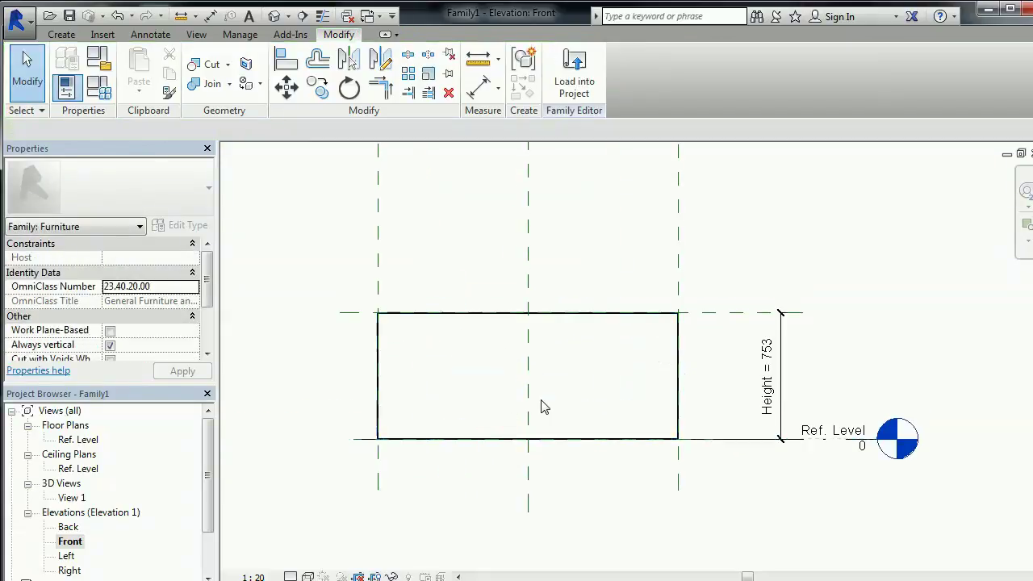
Step: In the Ref. Level floor plan, draw two vertical reference planes about 133 mm and 124 mm inside the rectangle's left and right edges
{"action": "double_click", "coordinate": [81, 440]}
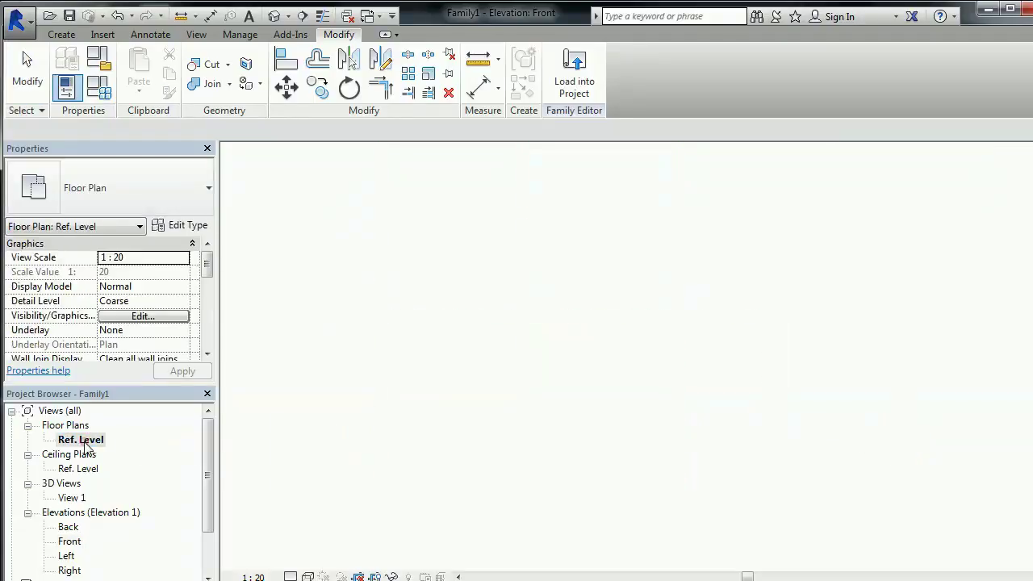
{"action": "key", "text": "r"}
{"action": "key", "text": "p"}
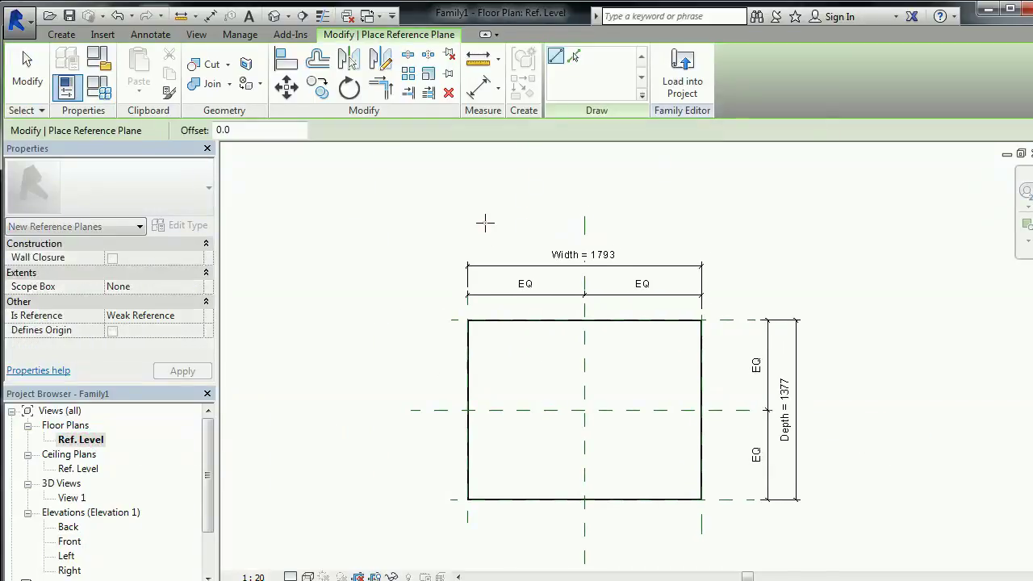
{"action": "left_click", "coordinate": [484, 221]}
{"action": "left_click", "coordinate": [485, 534]}
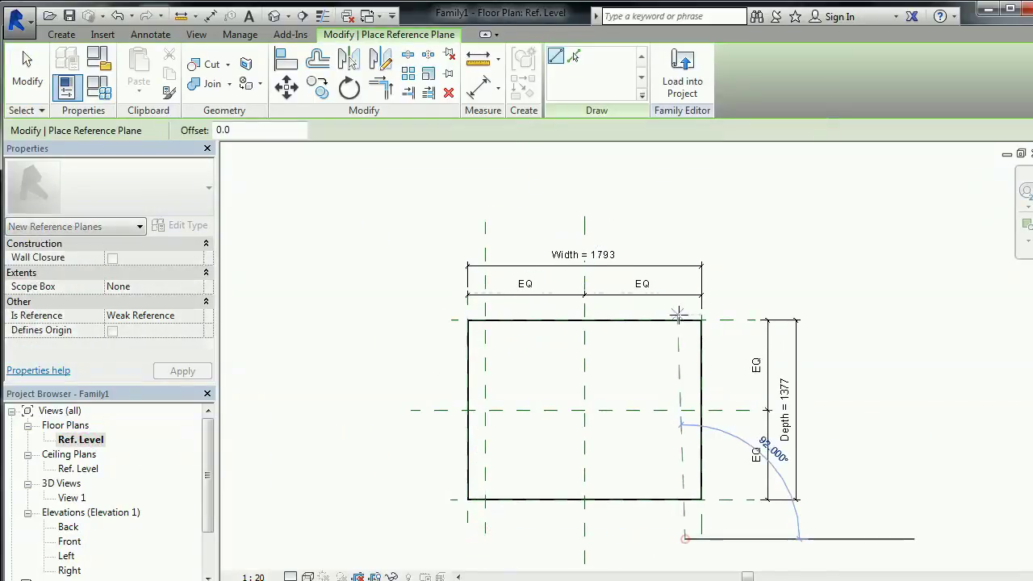
{"action": "left_click", "coordinate": [685, 538]}
{"action": "left_click", "coordinate": [685, 245]}
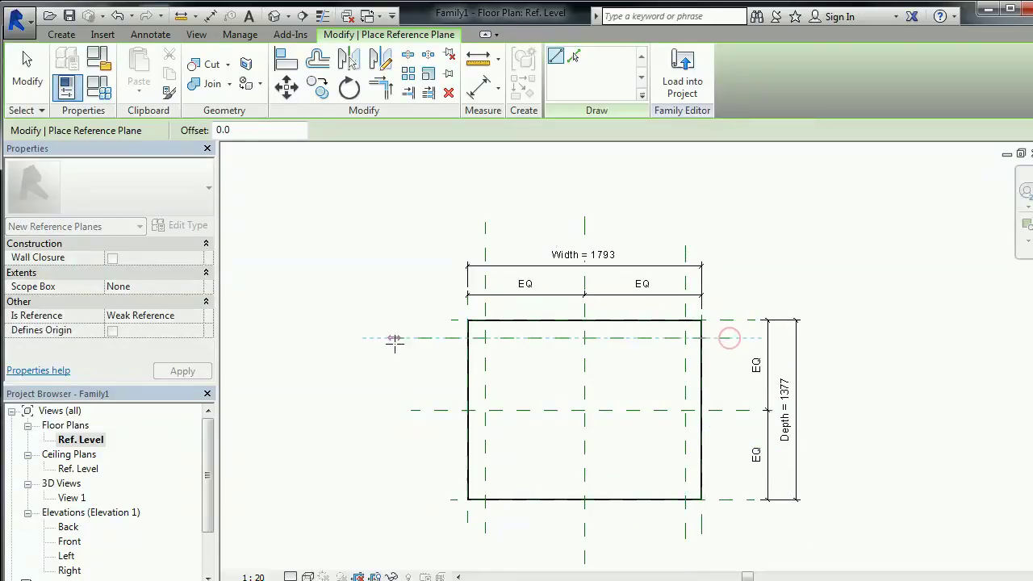
Step: Draw two horizontal reference planes about 136 mm inside the rectangle's top edge and about 163 mm inside its bottom edge
{"action": "left_click", "coordinate": [400, 337]}
{"action": "left_click", "coordinate": [435, 478]}
{"action": "left_click", "coordinate": [701, 478]}
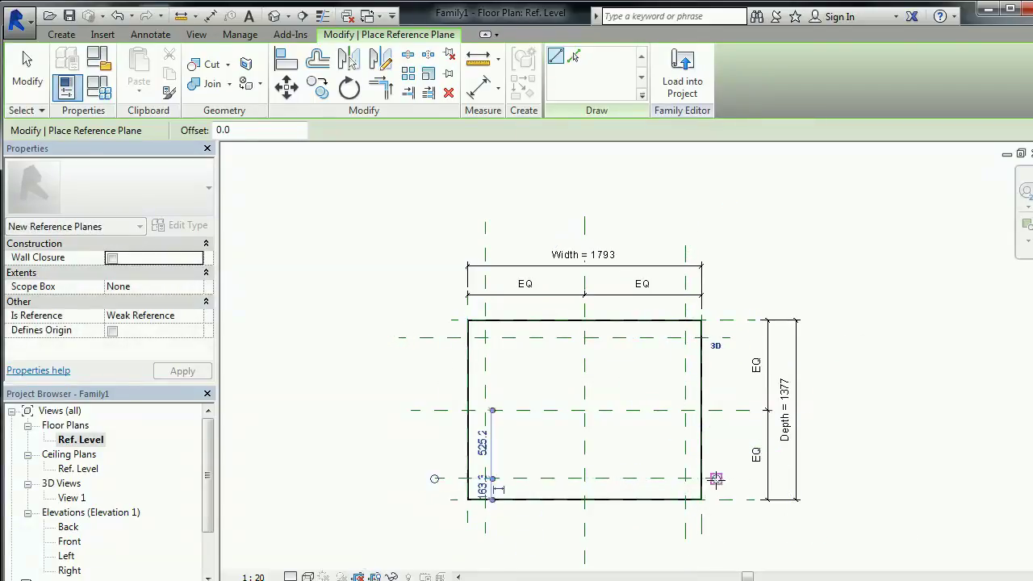
{"action": "left_click", "coordinate": [716, 479]}
Step: Add aligned dimensions between each of the four inner reference planes and its adjacent outer reference plane
{"action": "key", "text": "d"}
{"action": "key", "text": "i"}
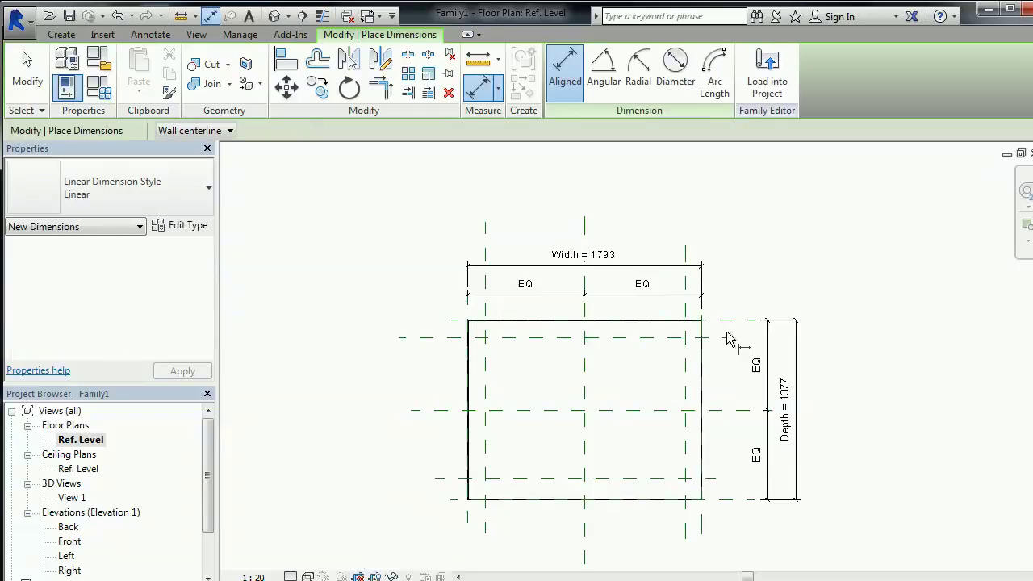
{"action": "left_click", "coordinate": [722, 337]}
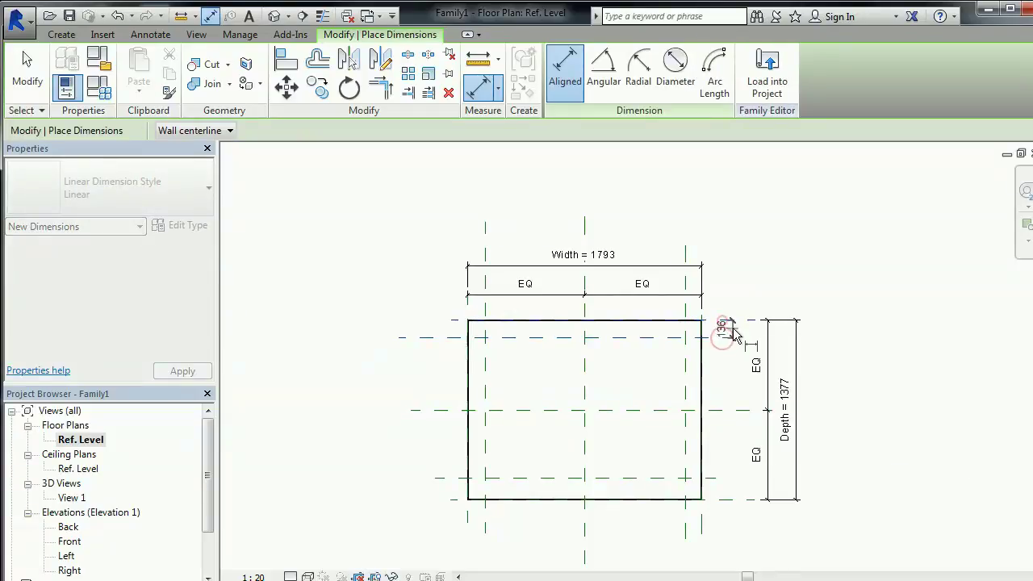
{"action": "left_click", "coordinate": [685, 358]}
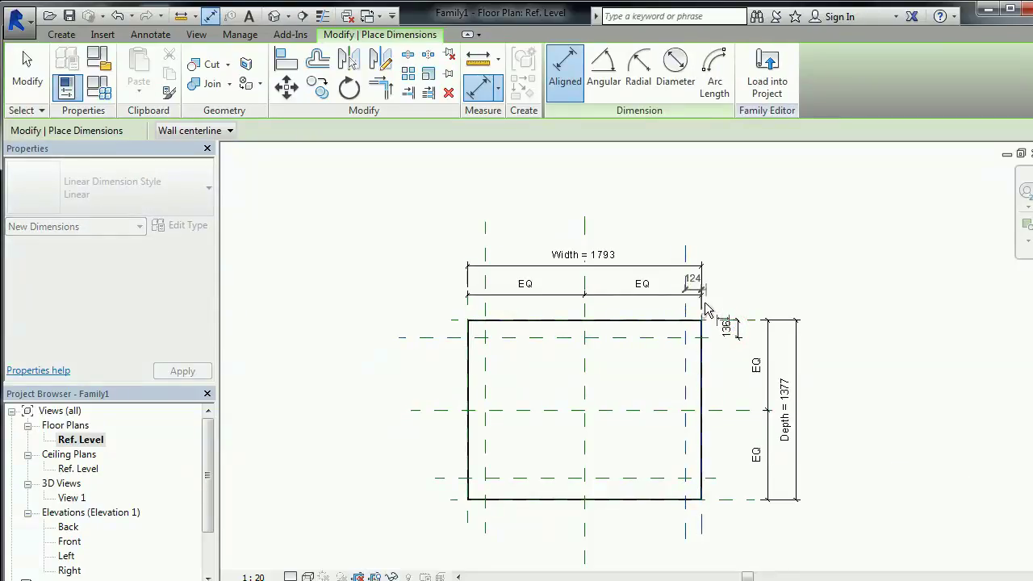
{"action": "left_click", "coordinate": [718, 227]}
{"action": "left_click", "coordinate": [484, 364]}
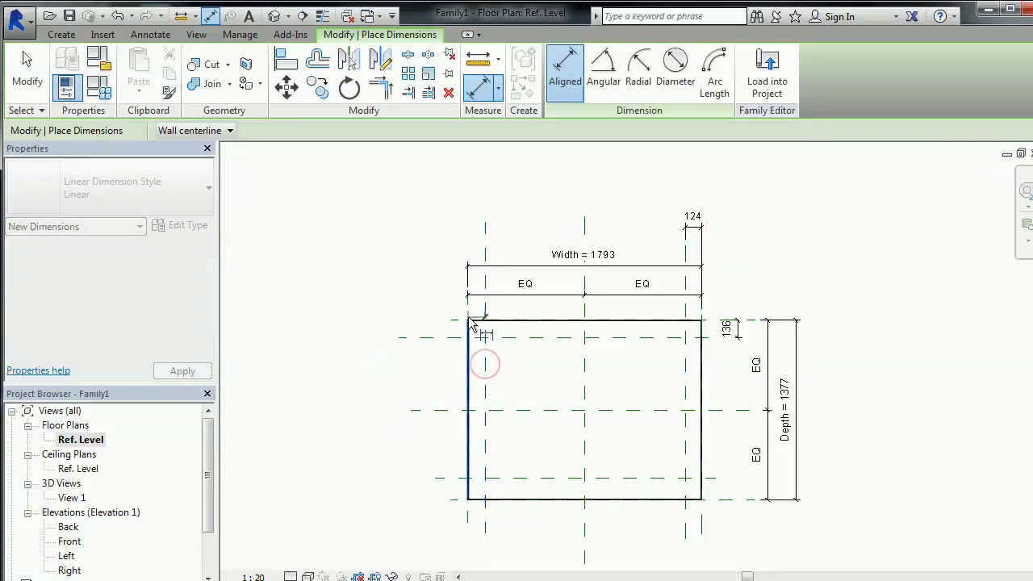
{"action": "left_click", "coordinate": [469, 316]}
{"action": "left_click", "coordinate": [478, 227]}
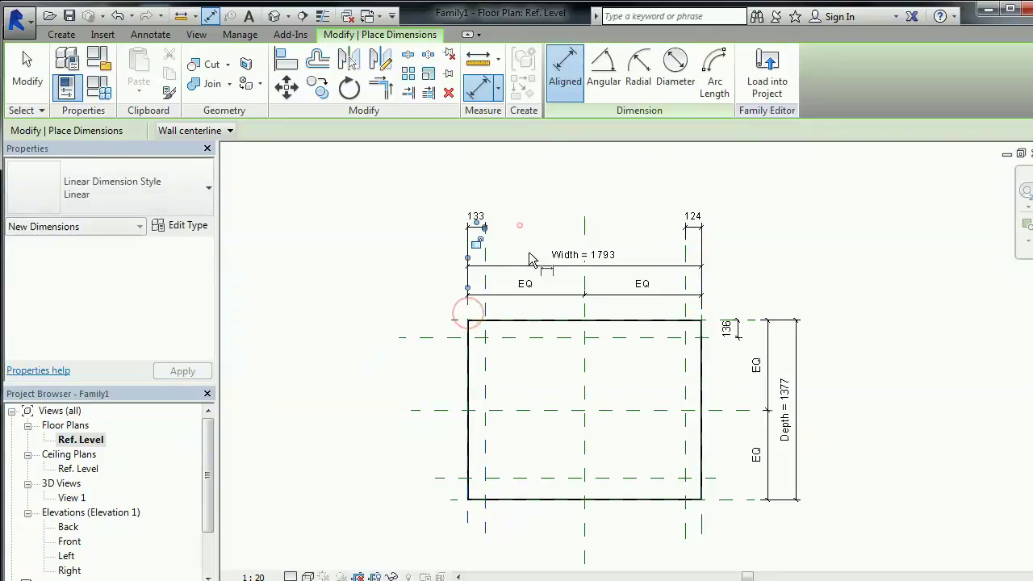
{"action": "left_click", "coordinate": [650, 489]}
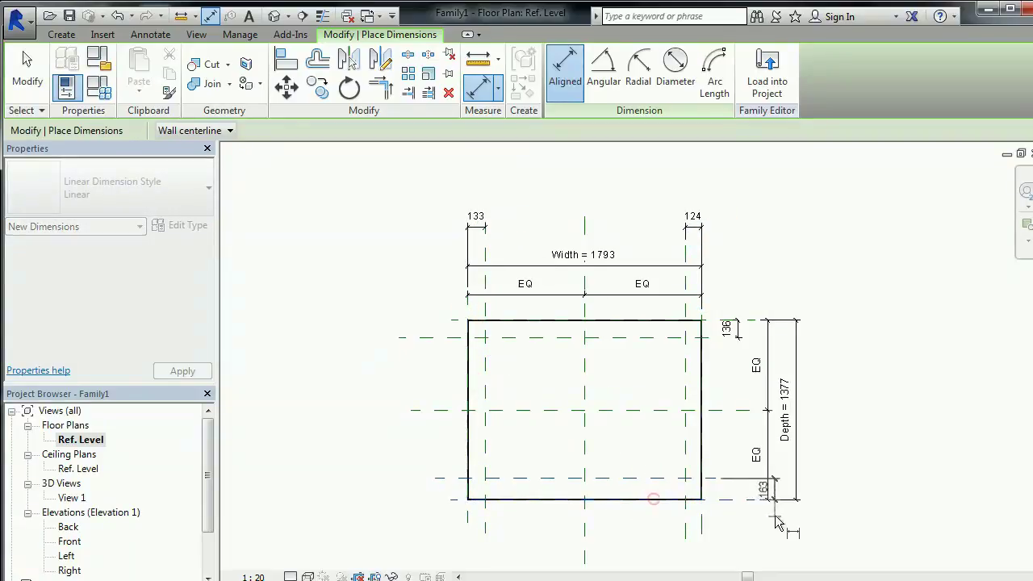
{"action": "left_click", "coordinate": [739, 516]}
{"action": "key", "text": "Escape"}
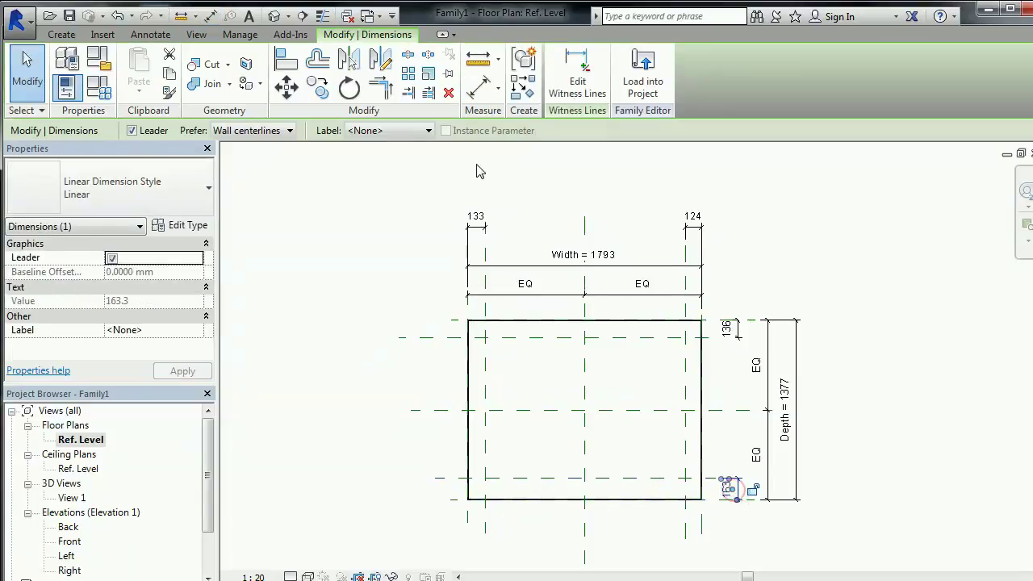
Step: Label the bottom offset dimension with a new family type parameter named Feet w
{"action": "left_click", "coordinate": [409, 126]}
{"action": "left_click", "coordinate": [411, 159]}
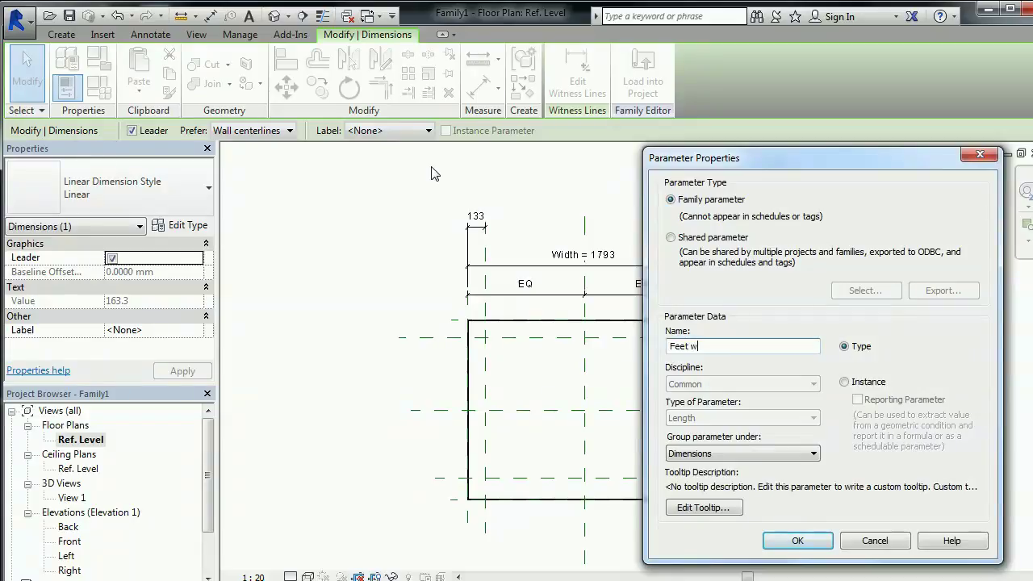
{"action": "type", "text": "Feet w"}
{"action": "key", "text": "Return"}
{"action": "key", "text": "Escape"}
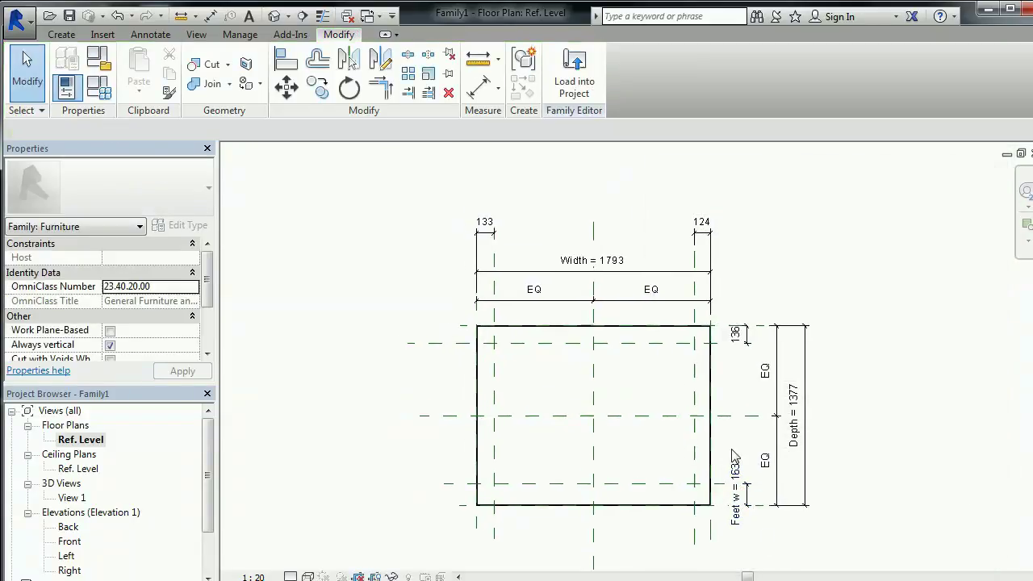
Step: Label the other three offset dimensions, at the top, left and right edges, with the existing Feet w parameter
{"action": "left_click", "coordinate": [702, 255]}
{"action": "left_click", "coordinate": [486, 232], "text": "ctrl"}
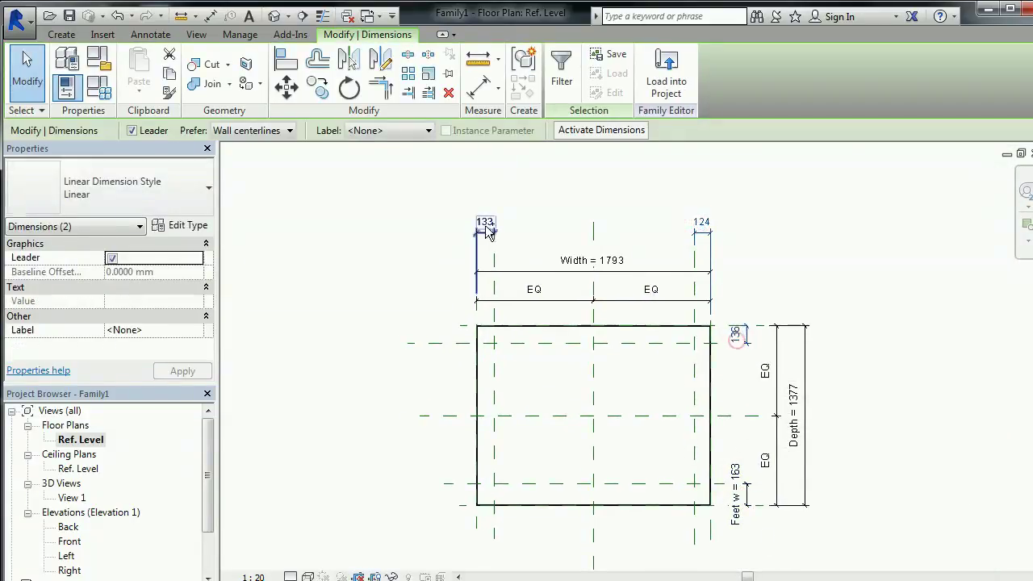
{"action": "left_click", "coordinate": [418, 133]}
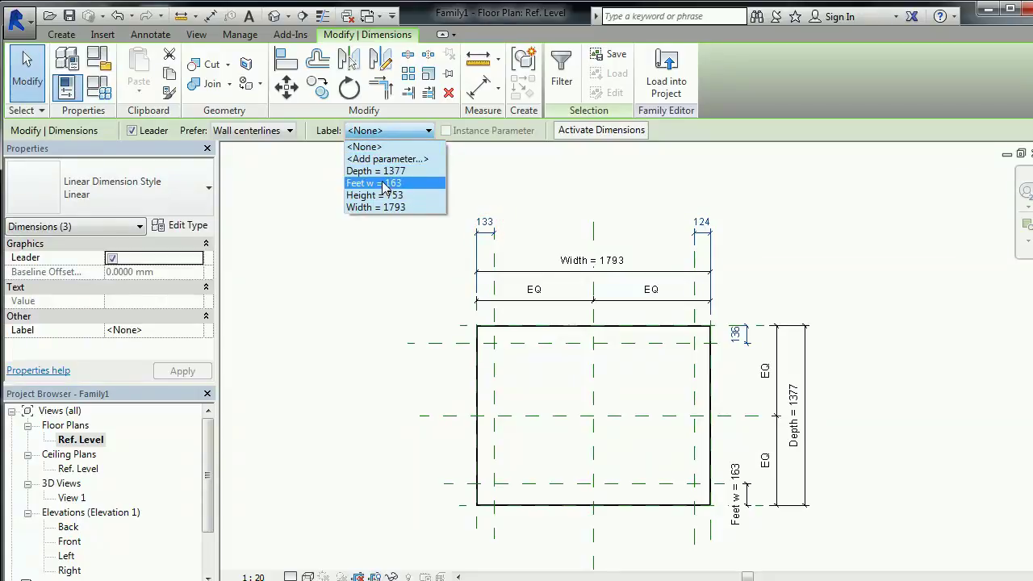
{"action": "left_click", "coordinate": [386, 184]}
Step: Set the family type values to Depth 900, Feet w 30, Height 700 and Width 1500, and apply them
{"action": "left_click", "coordinate": [98, 89]}
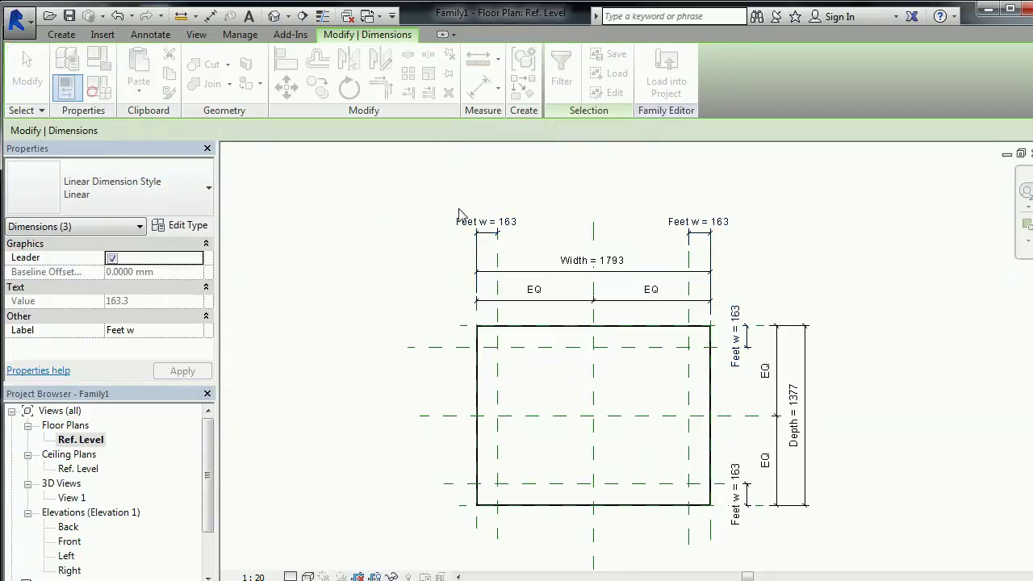
{"action": "left_click_drag", "start_coordinate": [611, 128], "coordinate": [802, 107]}
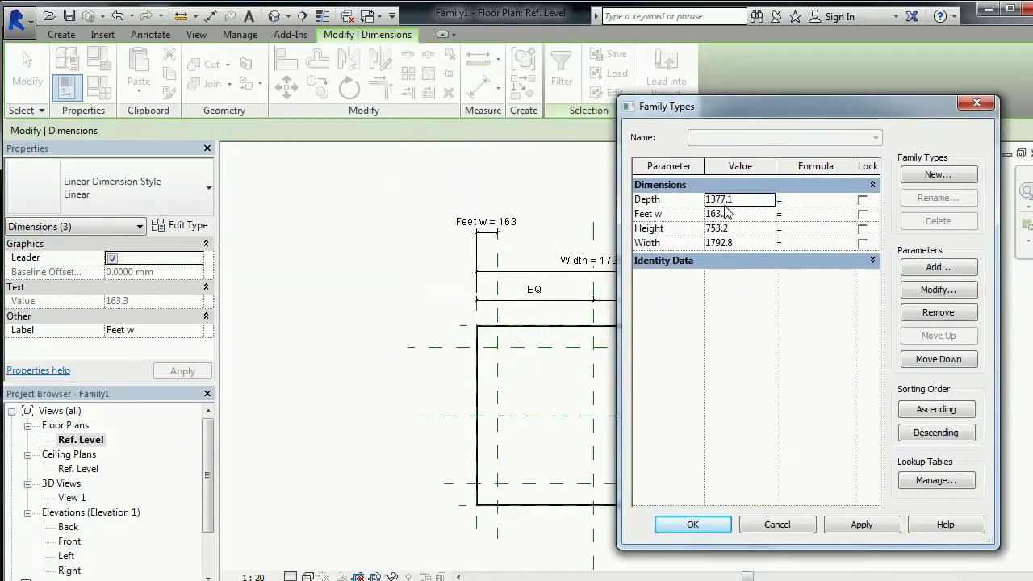
{"action": "left_click", "coordinate": [771, 215]}
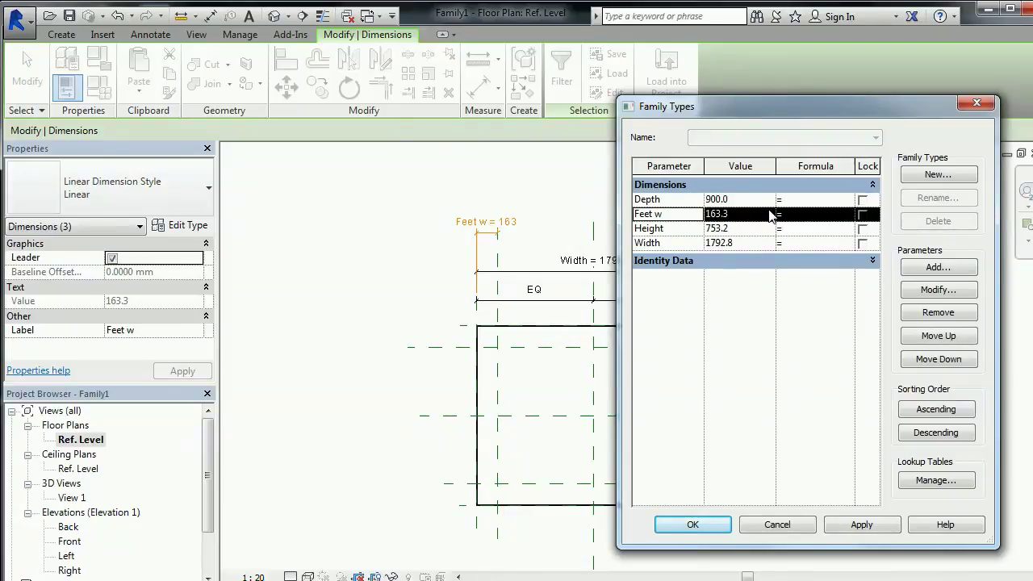
{"action": "left_click", "coordinate": [771, 215]}
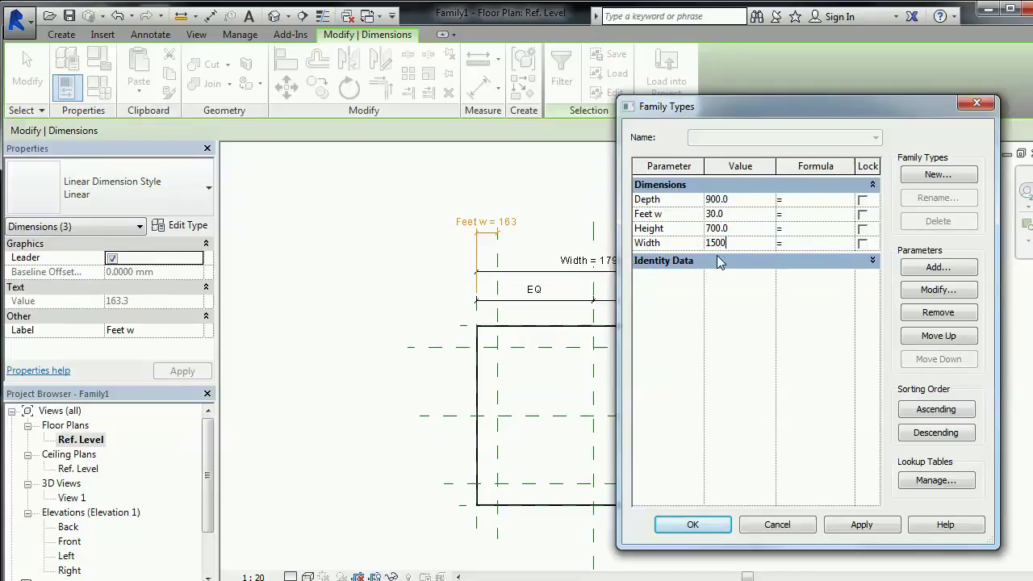
{"action": "left_click", "coordinate": [868, 527]}
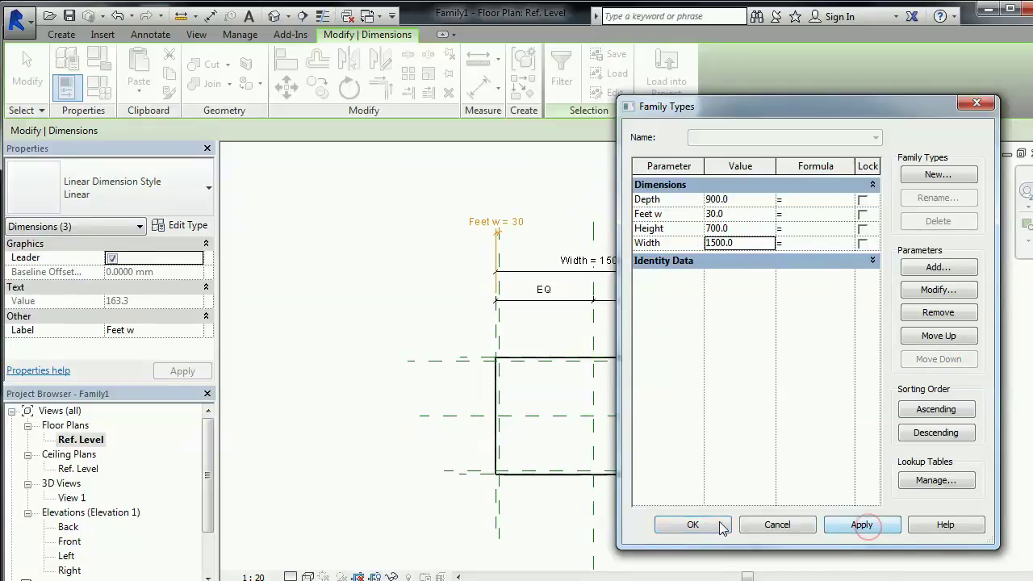
{"action": "left_click", "coordinate": [692, 524]}
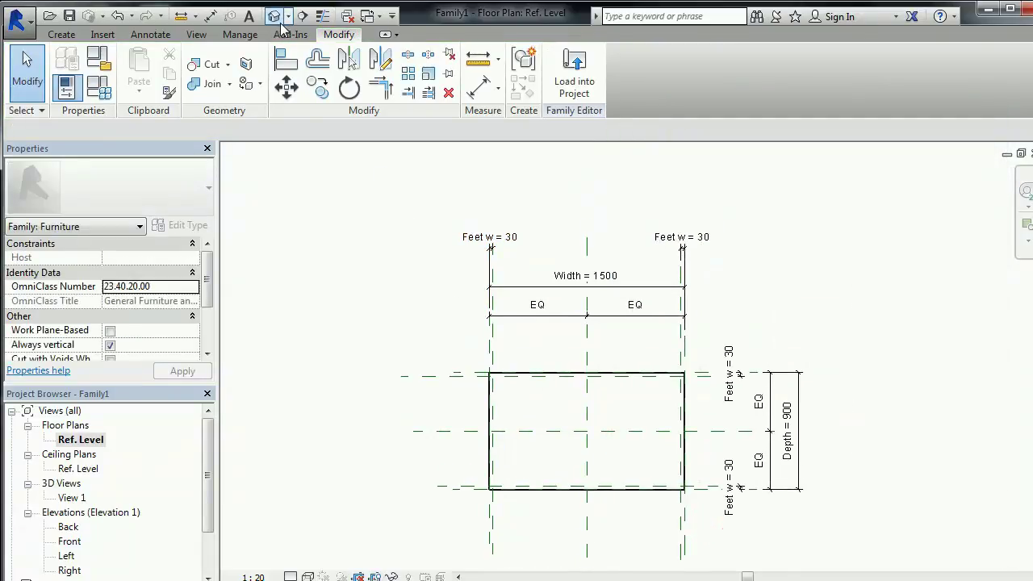
Step: Inspect the resized extrusion in the default 3D view and in the Ref. Level floor plan
{"action": "left_click", "coordinate": [276, 17]}
{"action": "scroll", "coordinate": [634, 363], "scroll_direction": "down", "scroll_amount": 2}
{"action": "middle_click_drag", "start_coordinate": [607, 349], "coordinate": [504, 381], "text": "shift"}
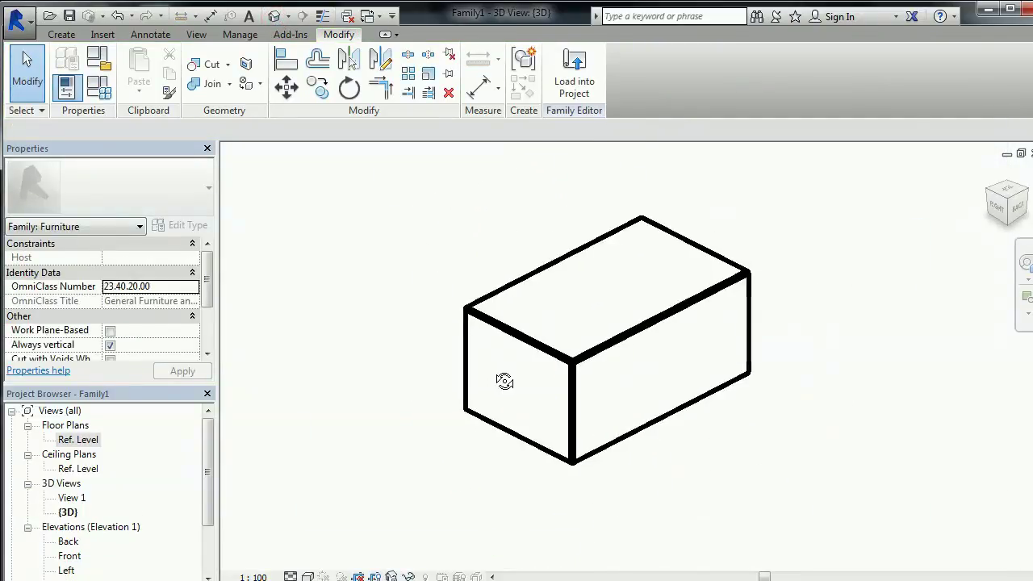
{"action": "double_click", "coordinate": [78, 440]}
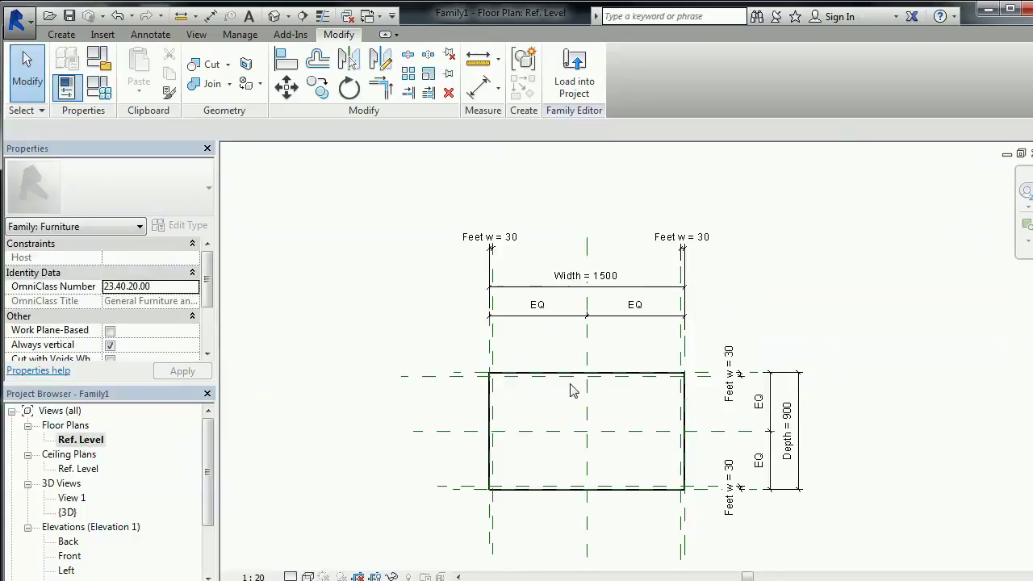
{"action": "scroll", "coordinate": [551, 383], "scroll_direction": "up", "scroll_amount": 4}
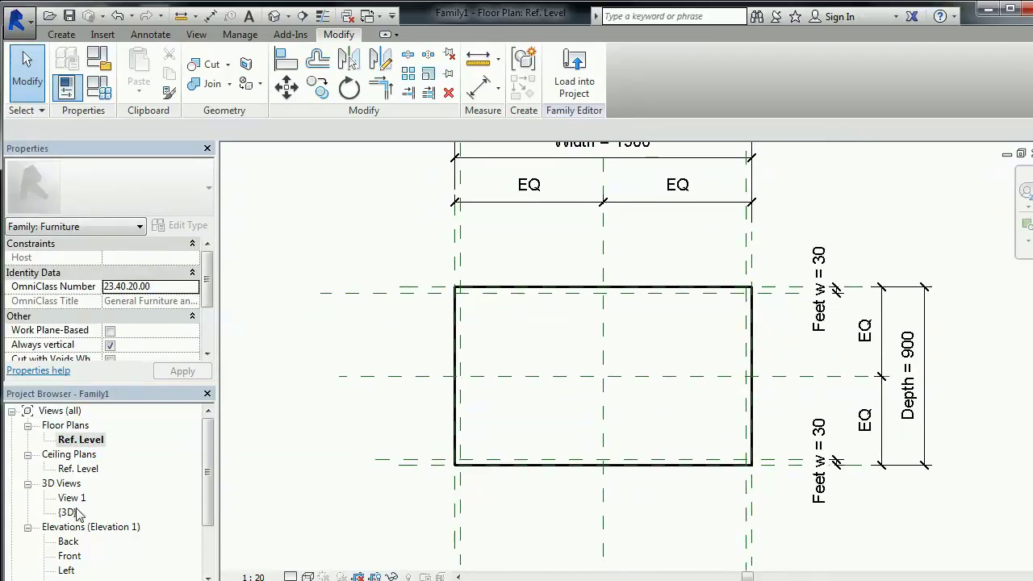
Step: In the Front elevation, draw a horizontal reference plane about 94 mm below the extrusion's top edge
{"action": "double_click", "coordinate": [70, 556]}
{"action": "scroll", "coordinate": [461, 443], "scroll_direction": "up", "scroll_amount": 2}
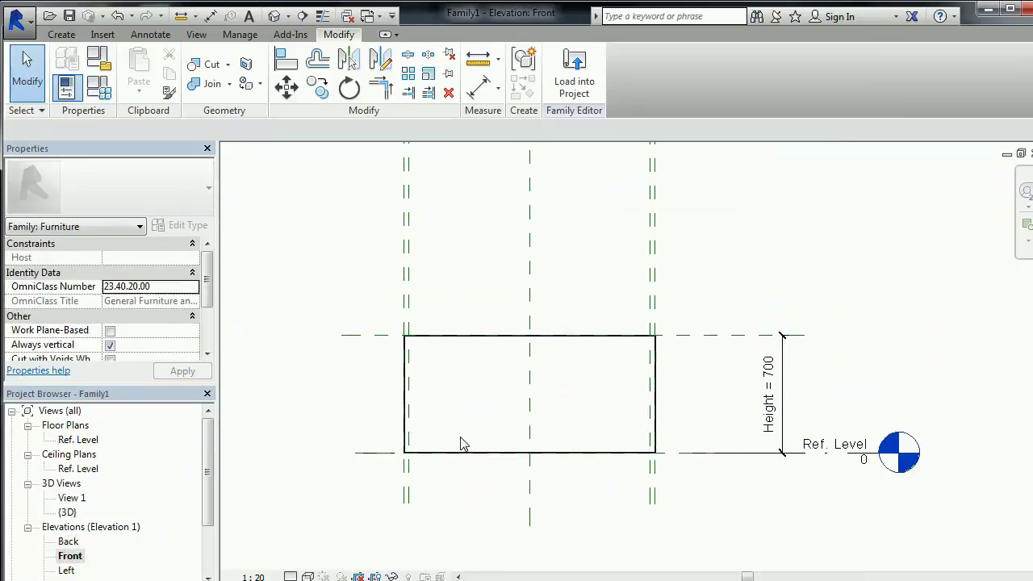
{"action": "key", "text": "r"}
{"action": "key", "text": "p"}
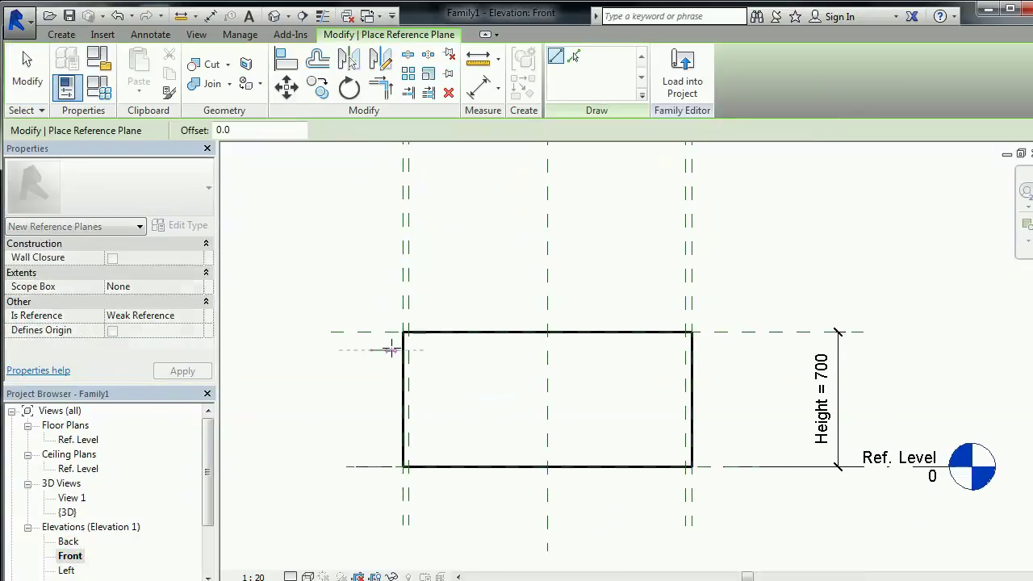
{"action": "left_click", "coordinate": [371, 351]}
{"action": "left_click", "coordinate": [751, 353]}
{"action": "middle_click_drag", "start_coordinate": [721, 376], "coordinate": [712, 390]}
Step: Add an aligned dimension between the new horizontal reference plane and the top reference plane
{"action": "key", "text": "d"}
{"action": "key", "text": "i"}
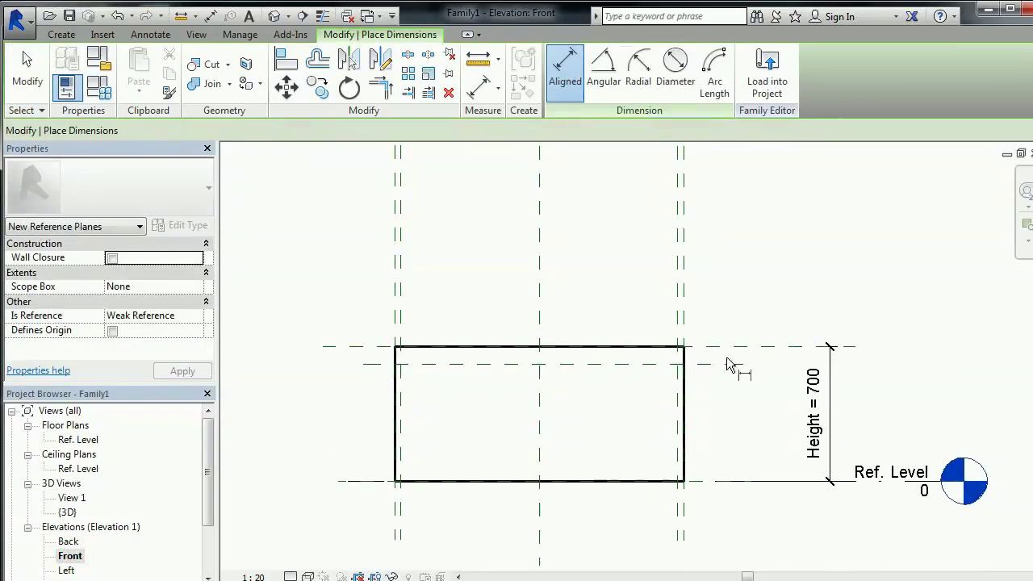
{"action": "left_click", "coordinate": [726, 362]}
{"action": "left_click", "coordinate": [722, 347]}
{"action": "left_click", "coordinate": [736, 392]}
{"action": "scroll", "coordinate": [722, 374], "scroll_direction": "up", "scroll_amount": 2}
{"action": "key", "text": "Escape"}
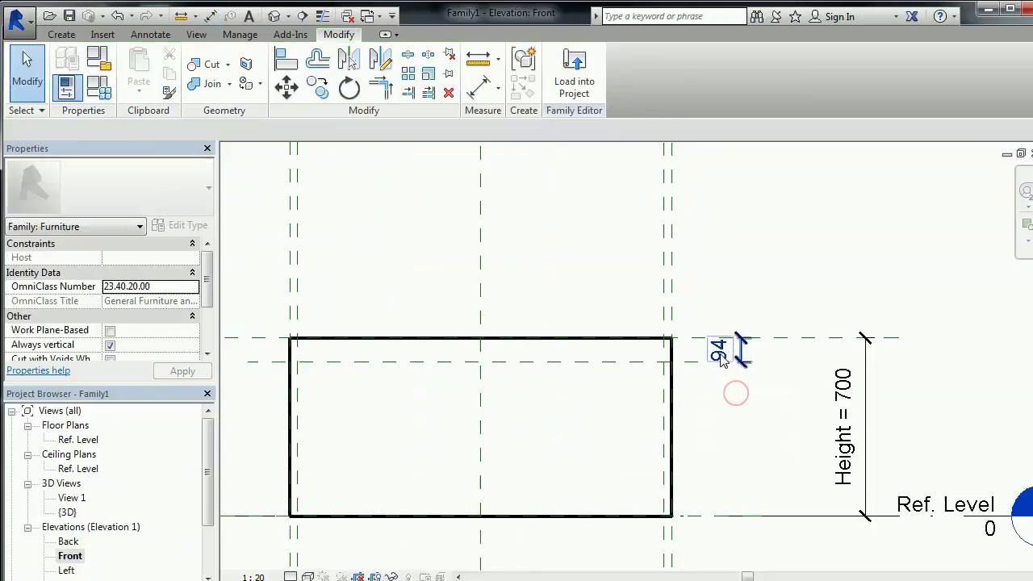
Step: Label the dimension below the top reference plane with a new family type parameter named Surface Th
{"action": "left_click", "coordinate": [718, 349]}
{"action": "left_click", "coordinate": [379, 130]}
{"action": "left_click", "coordinate": [391, 159]}
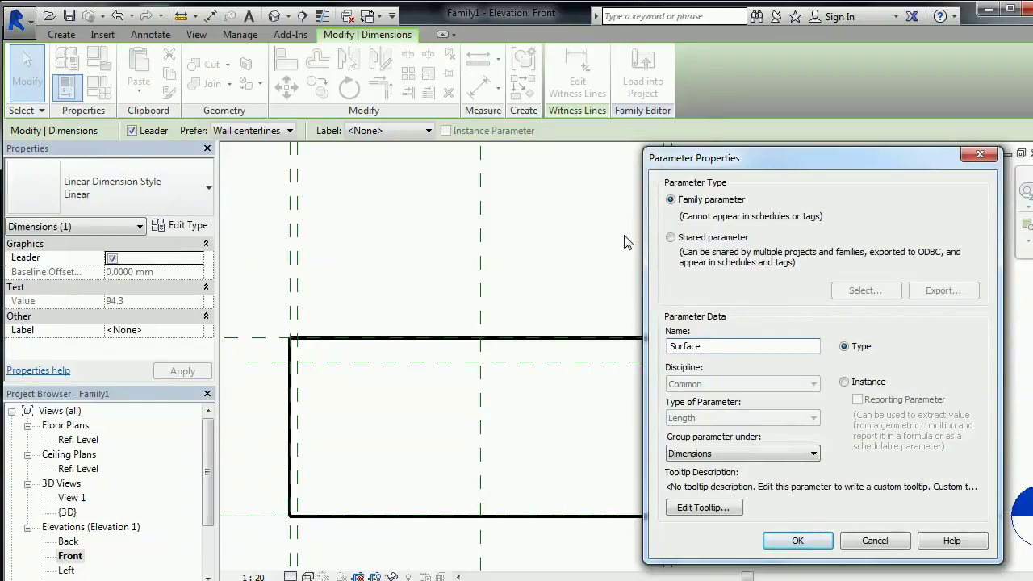
{"action": "type", "text": "Surface Th"}
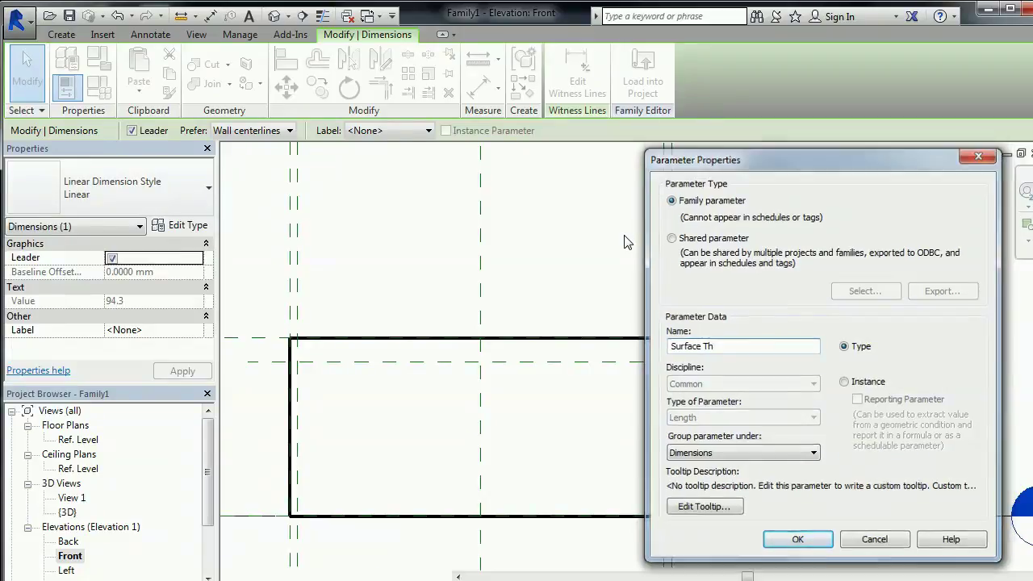
{"action": "key", "text": "Return"}
{"action": "key", "text": "Escape"}
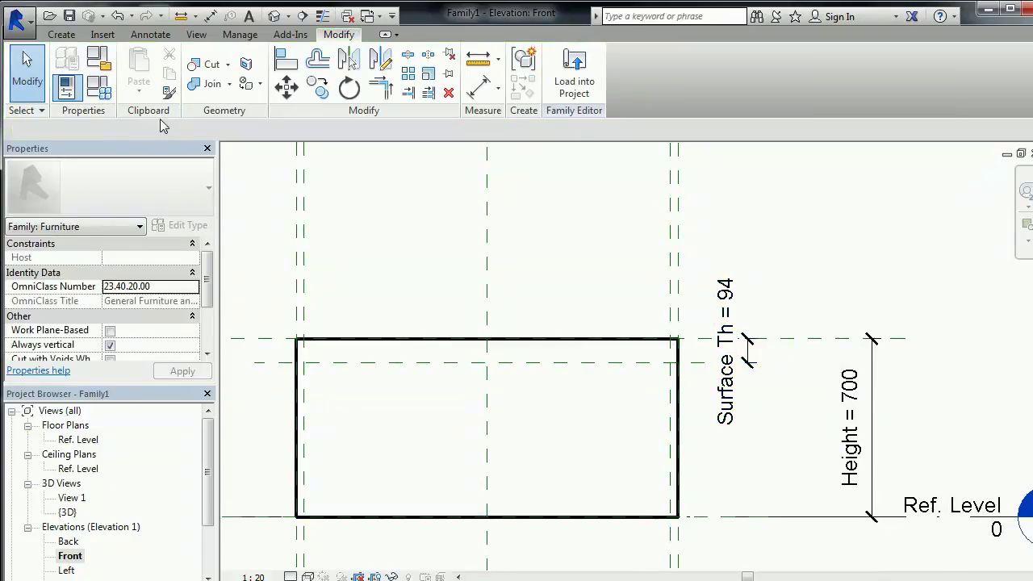
Step: Set the Surface Th parameter to 50 in the family types and apply it
{"action": "left_click", "coordinate": [98, 85]}
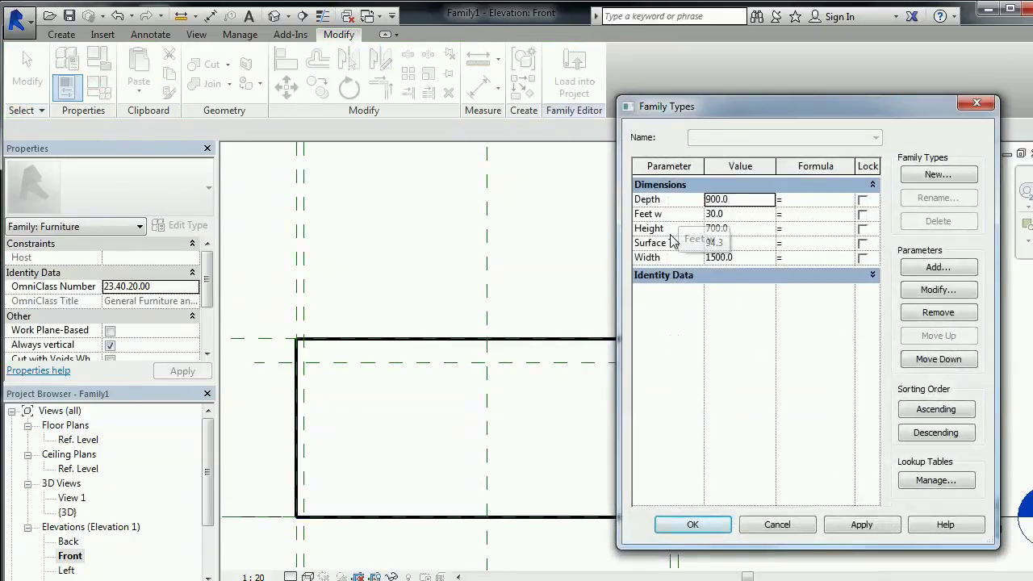
{"action": "double_click", "coordinate": [731, 244]}
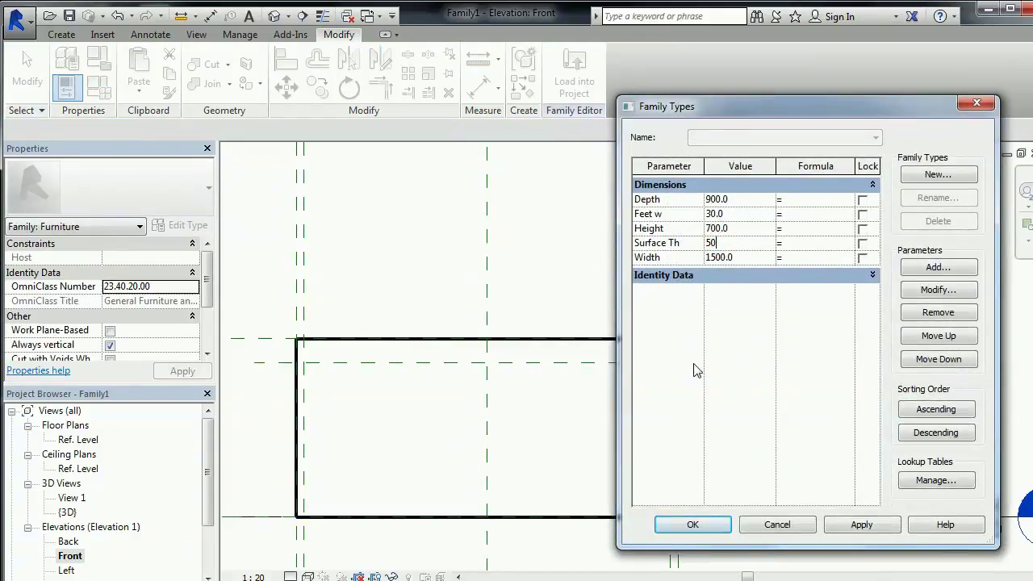
{"action": "left_click", "coordinate": [881, 525]}
{"action": "left_click", "coordinate": [692, 524]}
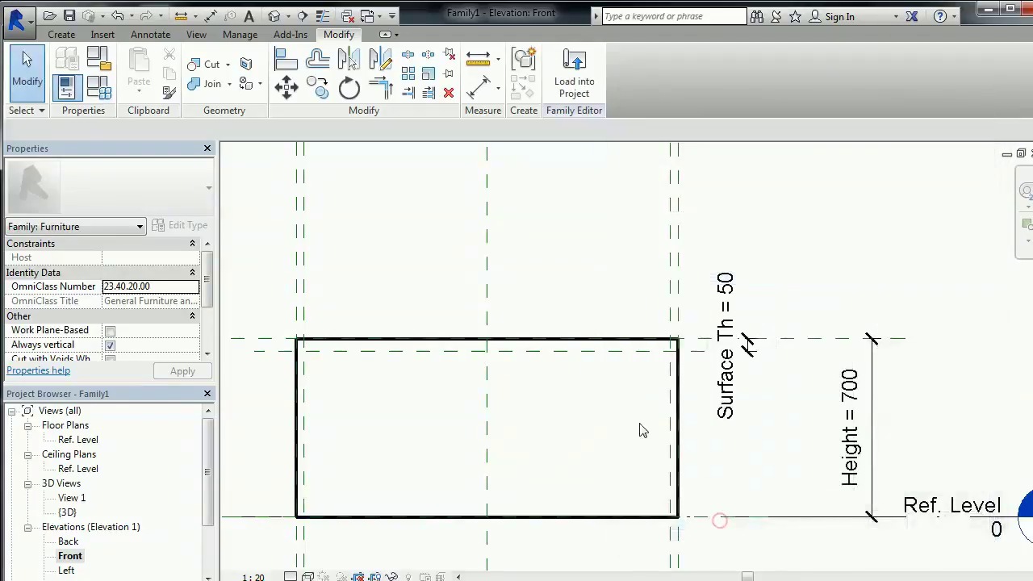
Step: Raise the extrusion's bottom face to the Surface Th reference plane, making the tabletop 50 mm thick
{"action": "left_click", "coordinate": [637, 503]}
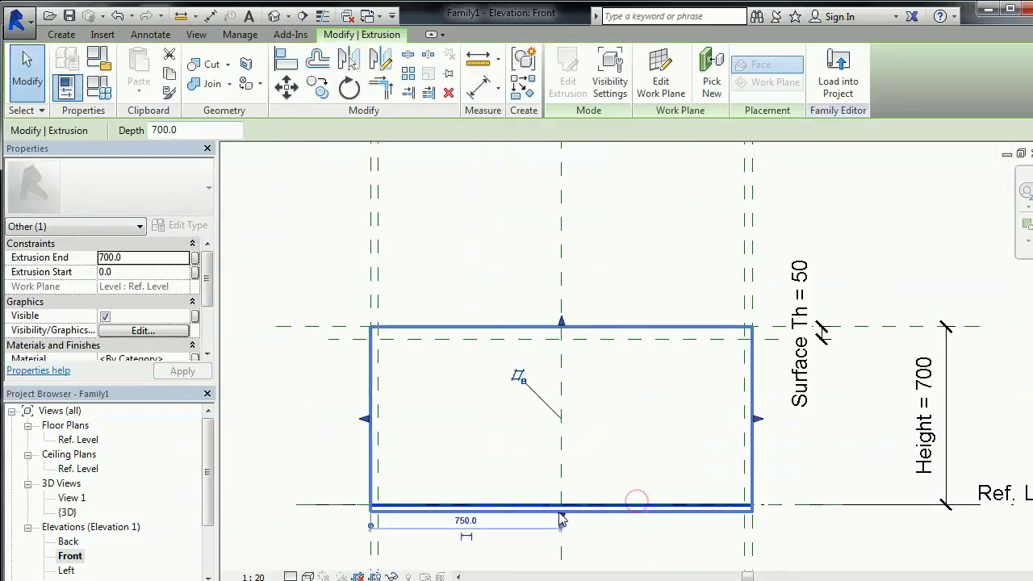
{"action": "left_click_drag", "start_coordinate": [562, 512], "coordinate": [620, 341]}
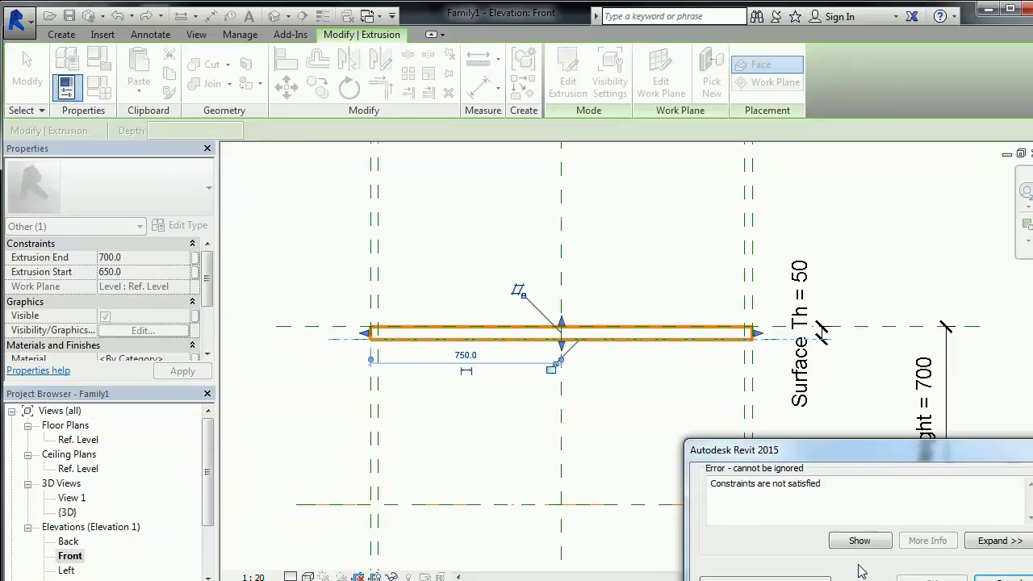
{"action": "left_click_drag", "start_coordinate": [831, 461], "coordinate": [769, 314]}
{"action": "left_click", "coordinate": [740, 434]}
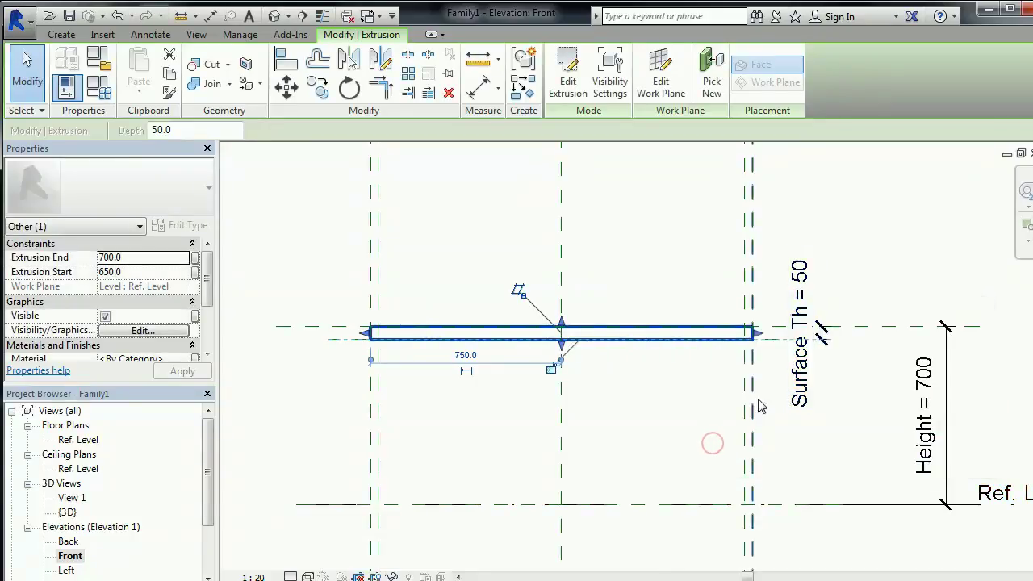
{"action": "left_click", "coordinate": [615, 430]}
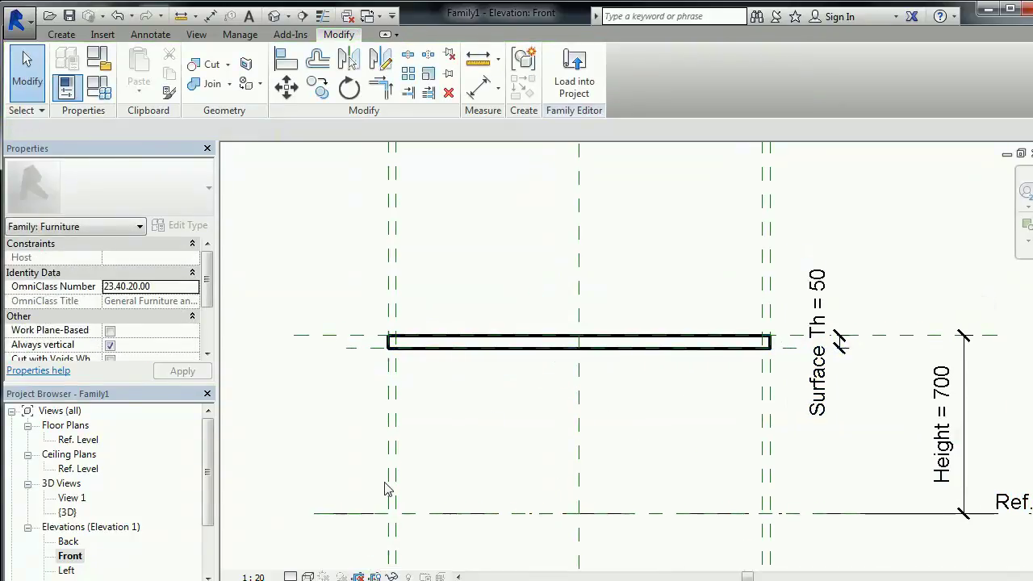
Step: In the Ref. Level floor plan, start an extrusion with a 30 by 30 mm square at the tabletop's upper-left corner, locked to the reference planes
{"action": "double_click", "coordinate": [78, 440]}
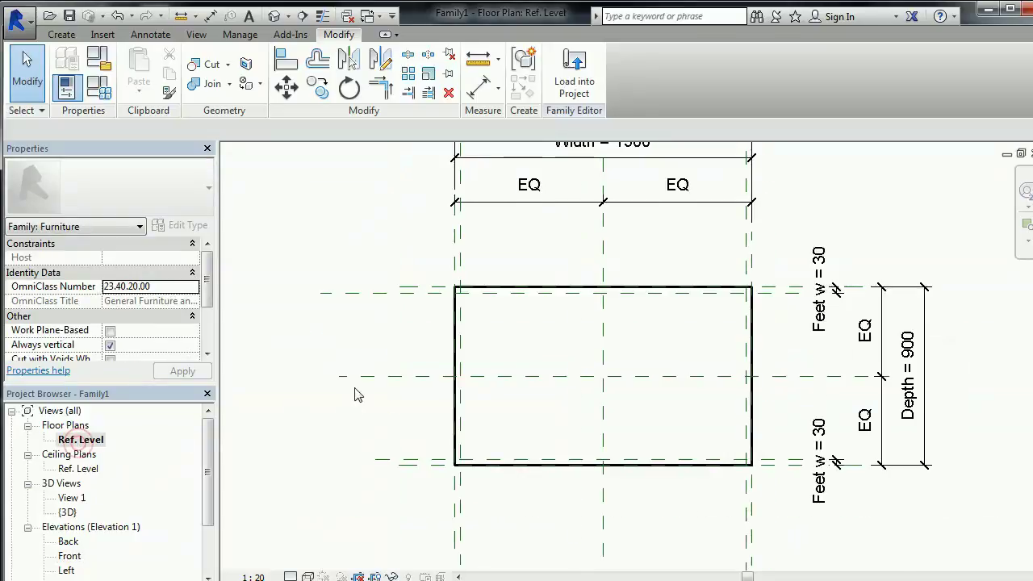
{"action": "left_click", "coordinate": [62, 34]}
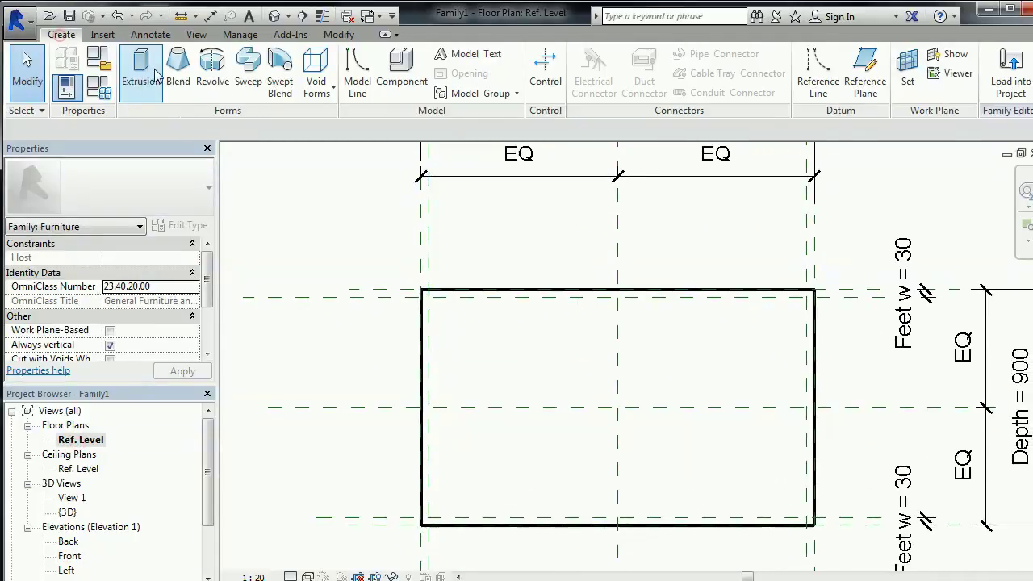
{"action": "left_click", "coordinate": [142, 73]}
{"action": "left_click", "coordinate": [616, 63]}
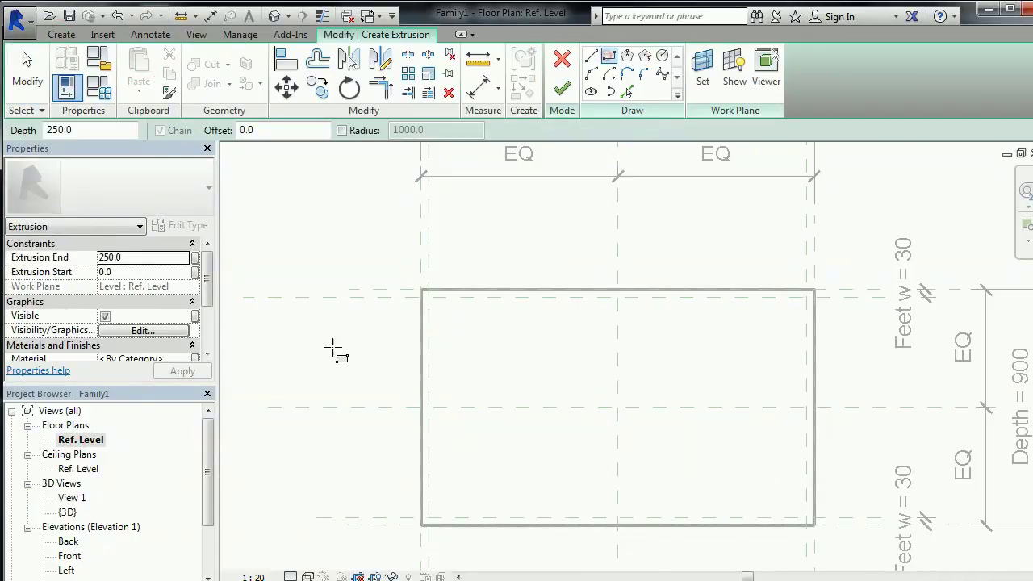
{"action": "scroll", "coordinate": [500, 255], "scroll_direction": "up", "scroll_amount": 5}
{"action": "left_click", "coordinate": [535, 200]}
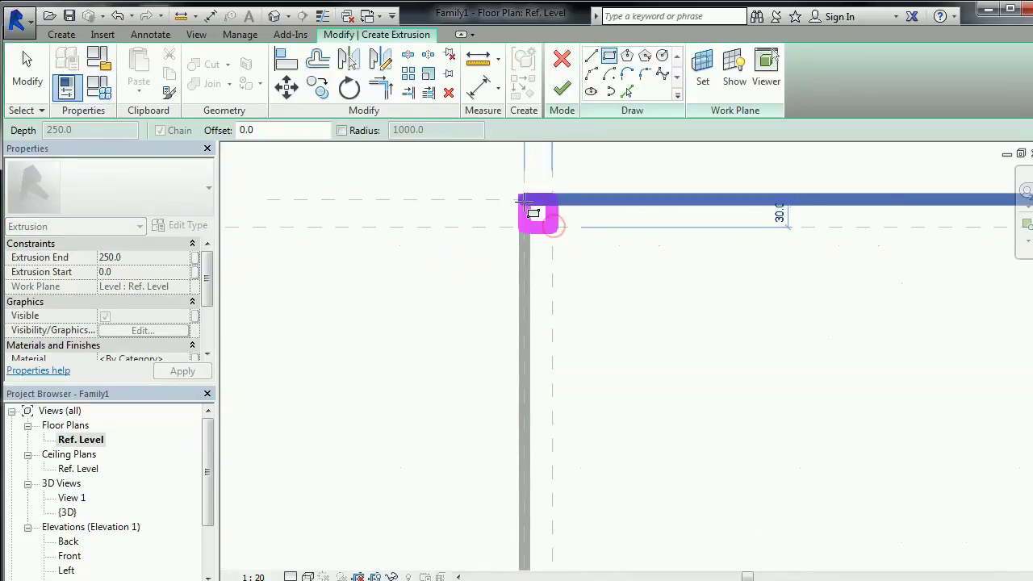
{"action": "left_click", "coordinate": [524, 199]}
{"action": "scroll", "coordinate": [551, 303], "scroll_direction": "down", "scroll_amount": 2}
{"action": "middle_click_drag", "start_coordinate": [565, 312], "coordinate": [533, 351]}
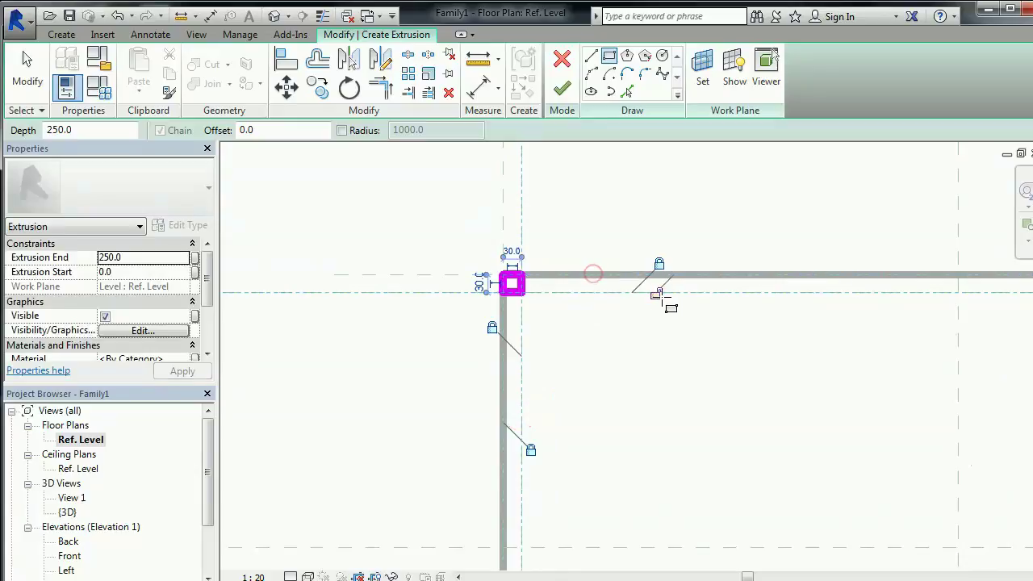
{"action": "scroll", "coordinate": [579, 377], "scroll_direction": "down", "scroll_amount": 3}
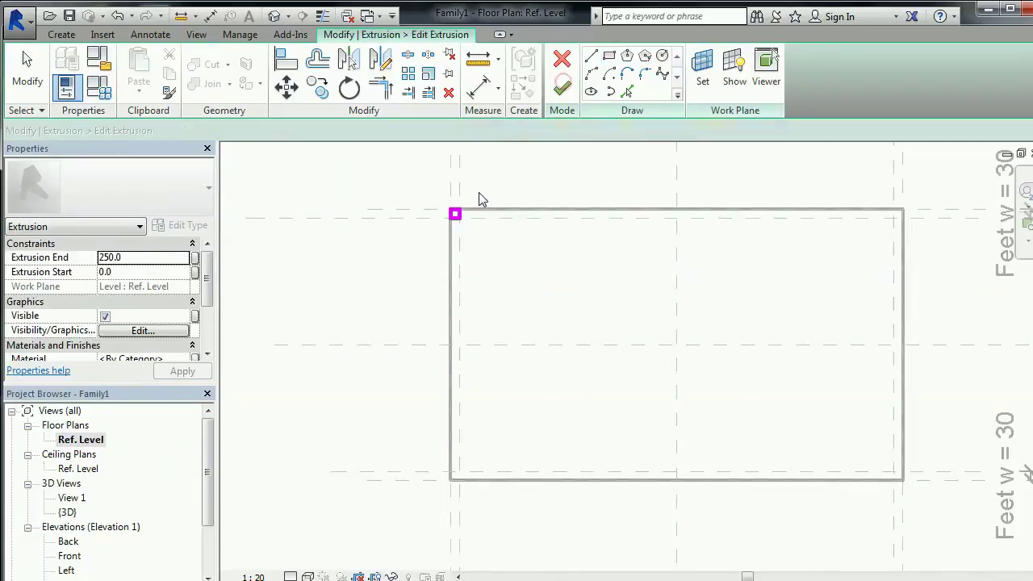
Step: Mirror the square foot profile about the centre reference planes to the other three corners of the tabletop
{"action": "left_click_drag", "start_coordinate": [433, 179], "coordinate": [500, 247]}
{"action": "scroll", "coordinate": [509, 254], "scroll_direction": "down", "scroll_amount": 1}
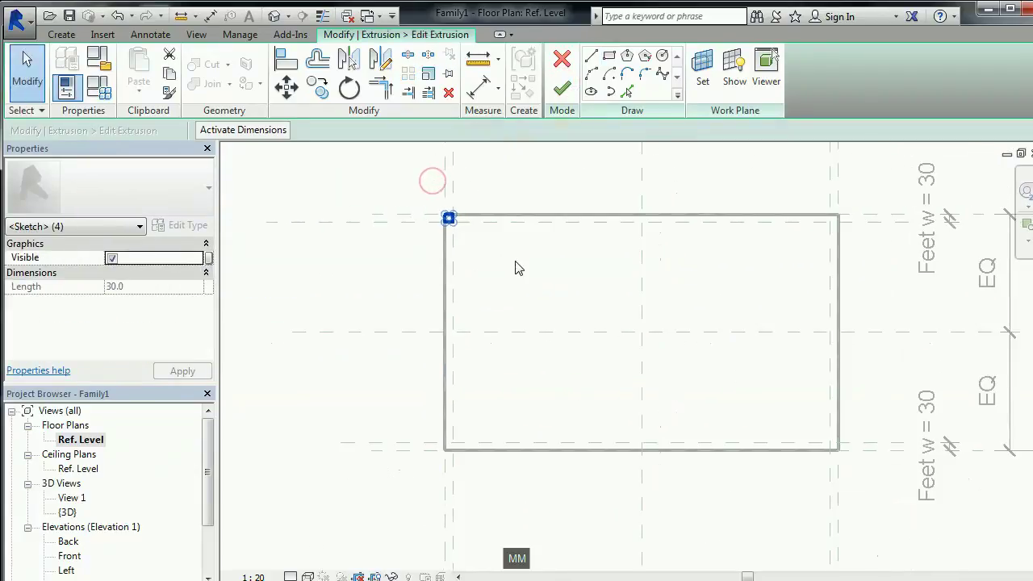
{"action": "key", "text": "m"}
{"action": "key", "text": "m"}
{"action": "left_click", "coordinate": [643, 270]}
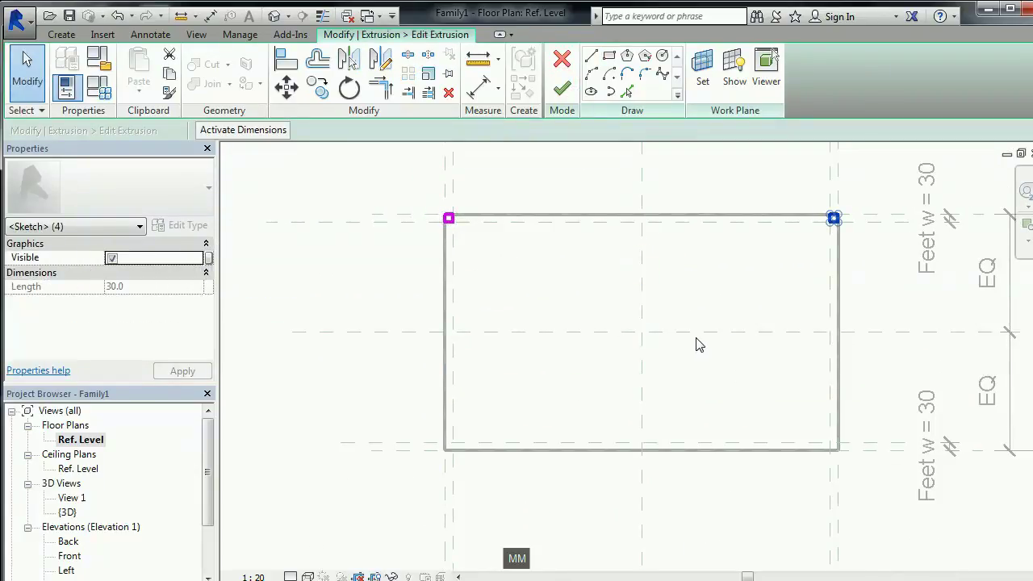
{"action": "key", "text": "m"}
{"action": "key", "text": "m"}
{"action": "left_click", "coordinate": [694, 333]}
{"action": "key", "text": "m"}
{"action": "key", "text": "m"}
{"action": "left_click", "coordinate": [639, 357]}
{"action": "middle_click_drag", "start_coordinate": [778, 377], "coordinate": [745, 365]}
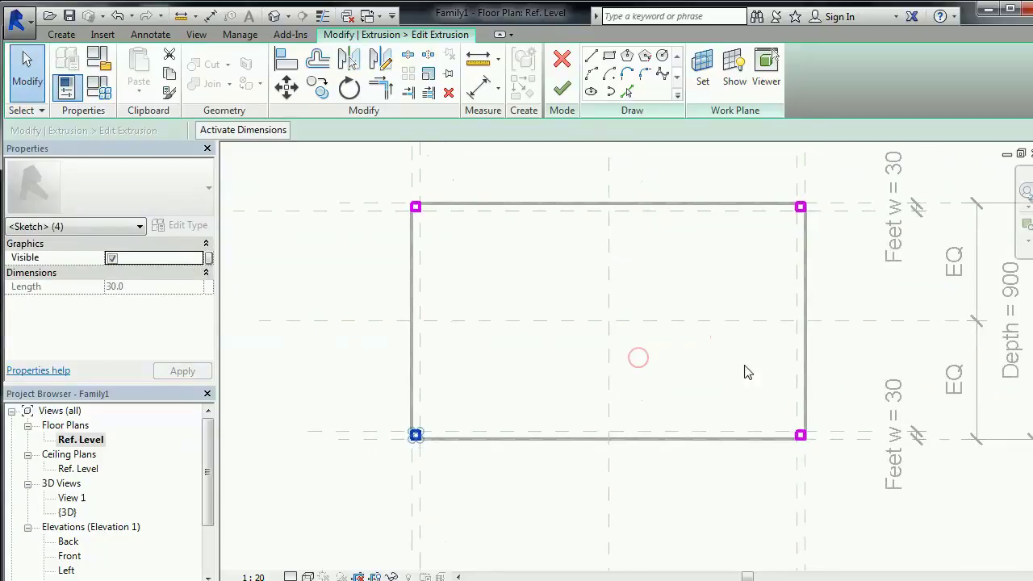
{"action": "key", "text": "Escape"}
Step: Align the sides of the upper-right foot profile to the surrounding reference planes and lock them
{"action": "scroll", "coordinate": [789, 222], "scroll_direction": "up", "scroll_amount": 2}
{"action": "middle_click_drag", "start_coordinate": [795, 234], "coordinate": [567, 371]}
{"action": "middle_click_drag", "start_coordinate": [625, 340], "coordinate": [626, 348]}
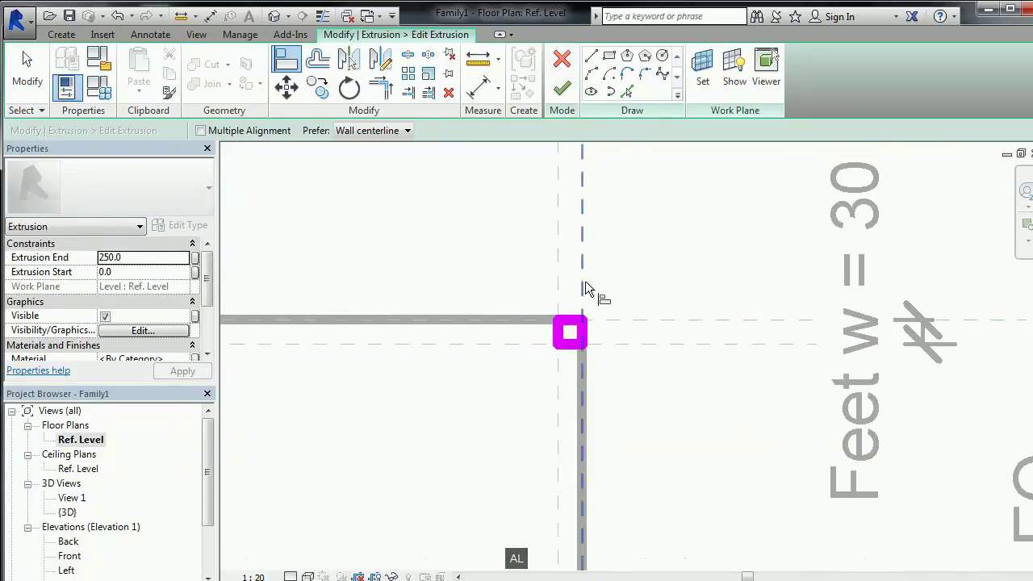
{"action": "left_click", "coordinate": [610, 385]}
{"action": "left_click", "coordinate": [557, 293]}
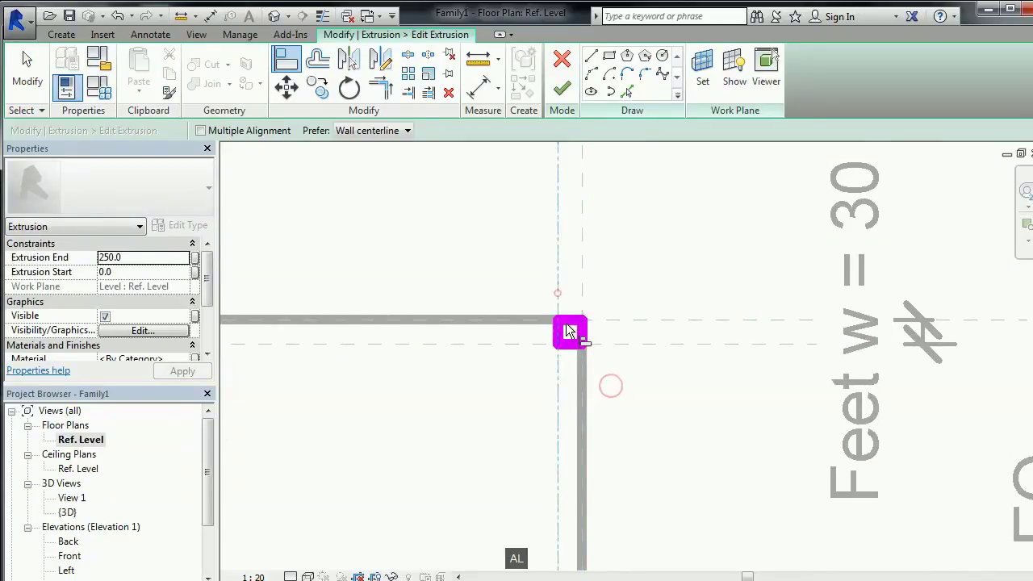
{"action": "left_click", "coordinate": [533, 330]}
{"action": "left_click", "coordinate": [612, 322]}
{"action": "left_click", "coordinate": [566, 316]}
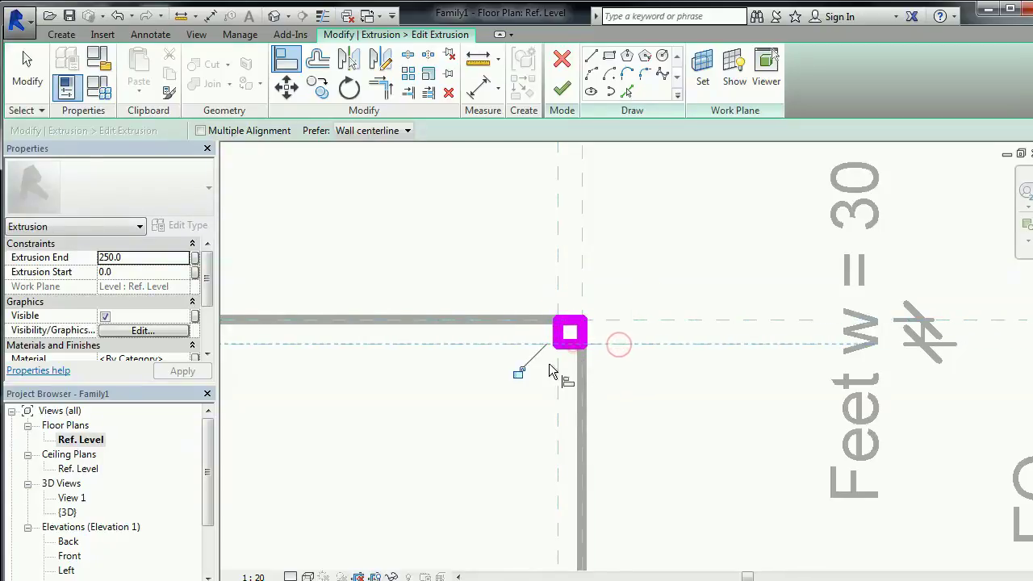
{"action": "left_click", "coordinate": [518, 371]}
Step: Align the sides of the lower-right foot profile to the surrounding reference planes and lock them
{"action": "scroll", "coordinate": [498, 381], "scroll_direction": "down", "scroll_amount": 4}
{"action": "middle_click_drag", "start_coordinate": [463, 555], "coordinate": [565, 355]}
{"action": "scroll", "coordinate": [559, 370], "scroll_direction": "up", "scroll_amount": 4}
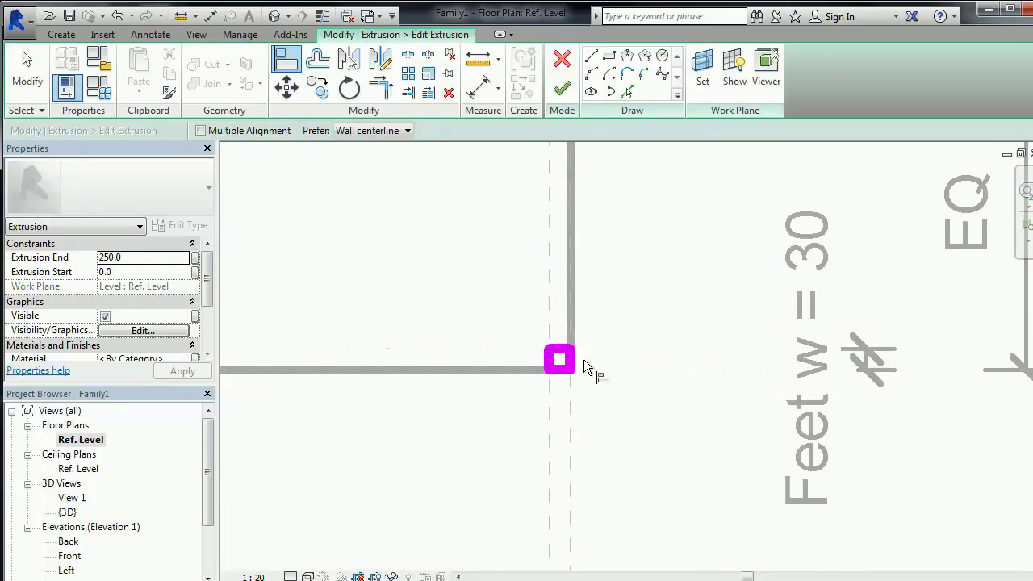
{"action": "left_click", "coordinate": [558, 346]}
{"action": "key", "text": "Escape"}
{"action": "key", "text": "Escape"}
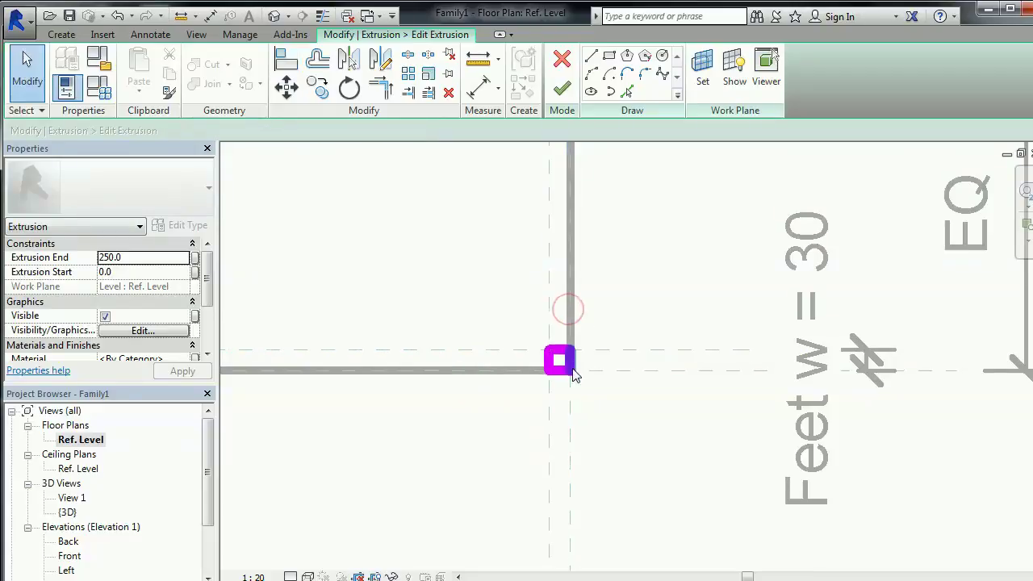
{"action": "left_click", "coordinate": [571, 410]}
{"action": "left_click", "coordinate": [570, 362]}
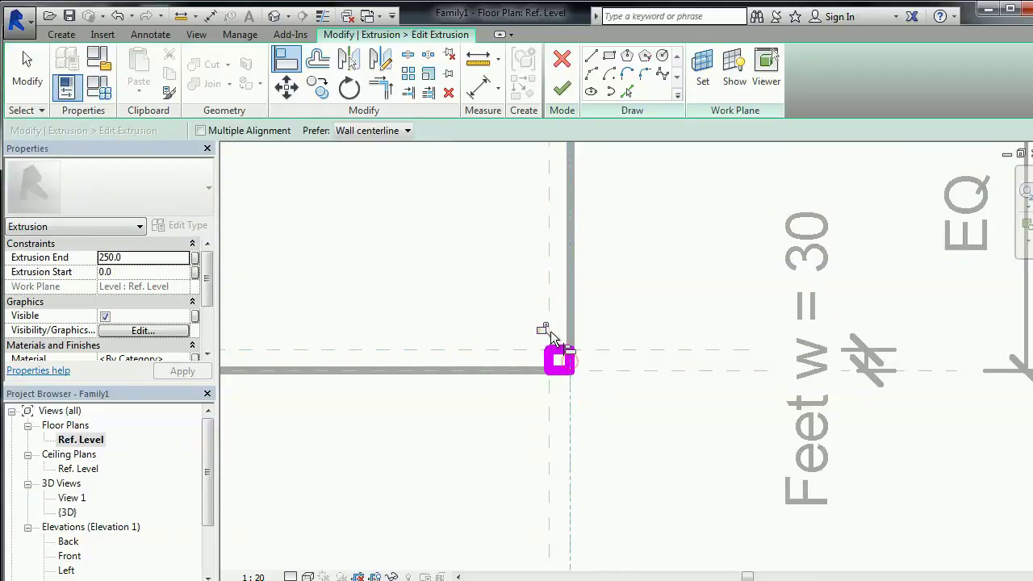
{"action": "left_click", "coordinate": [542, 326]}
{"action": "left_click", "coordinate": [550, 387]}
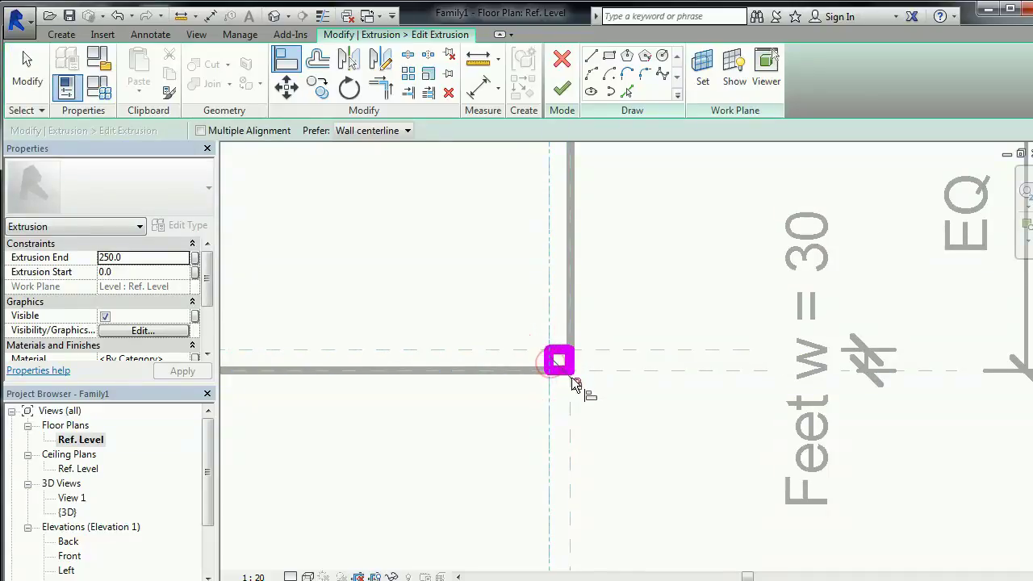
{"action": "left_click", "coordinate": [594, 373]}
{"action": "left_click", "coordinate": [560, 373]}
{"action": "left_click", "coordinate": [616, 347]}
{"action": "scroll", "coordinate": [472, 368], "scroll_direction": "down", "scroll_amount": 3}
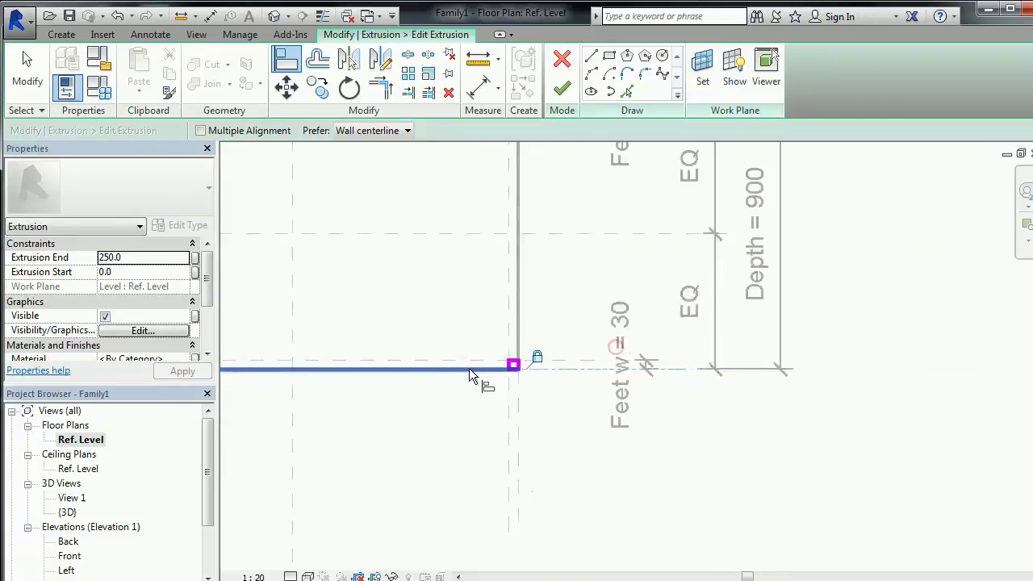
Step: Align and lock the sides of the lower-left foot profile to the reference planes, and finish the extrusion sketch
{"action": "scroll", "coordinate": [383, 401], "scroll_direction": "down", "scroll_amount": 1}
{"action": "middle_click_drag", "start_coordinate": [384, 401], "coordinate": [993, 414]}
{"action": "scroll", "coordinate": [810, 374], "scroll_direction": "up", "scroll_amount": 4}
{"action": "left_click", "coordinate": [747, 392]}
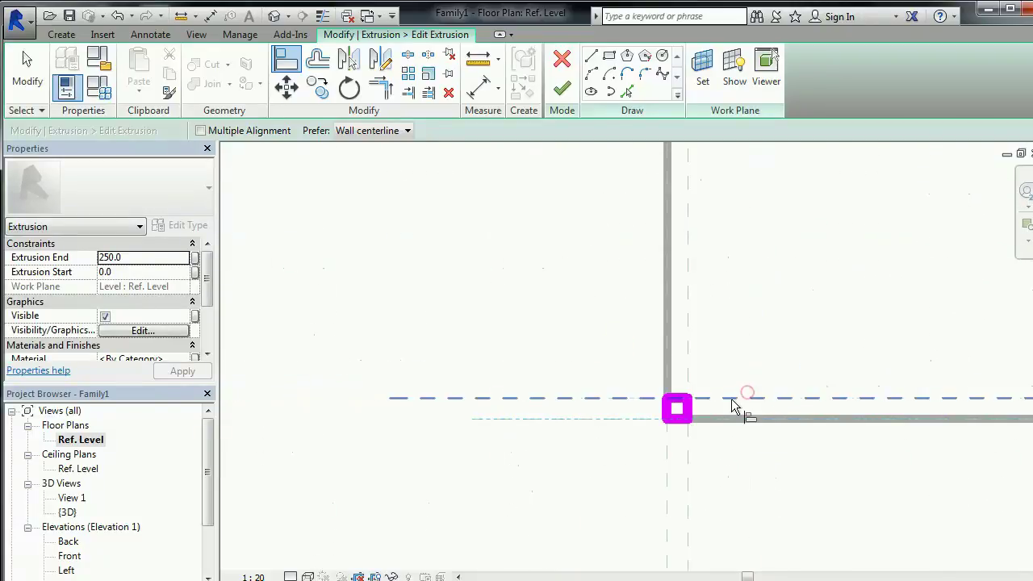
{"action": "left_click", "coordinate": [731, 399]}
{"action": "left_click", "coordinate": [684, 399]}
{"action": "left_click", "coordinate": [743, 369]}
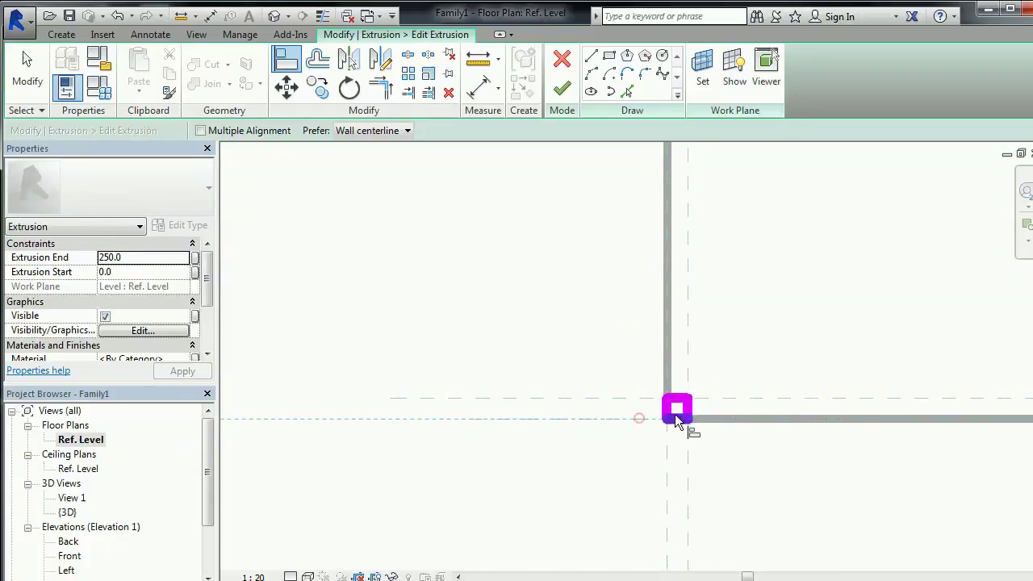
{"action": "left_click", "coordinate": [731, 446]}
{"action": "scroll", "coordinate": [687, 435], "scroll_direction": "down", "scroll_amount": 3}
{"action": "middle_click_drag", "start_coordinate": [785, 415], "coordinate": [556, 412]}
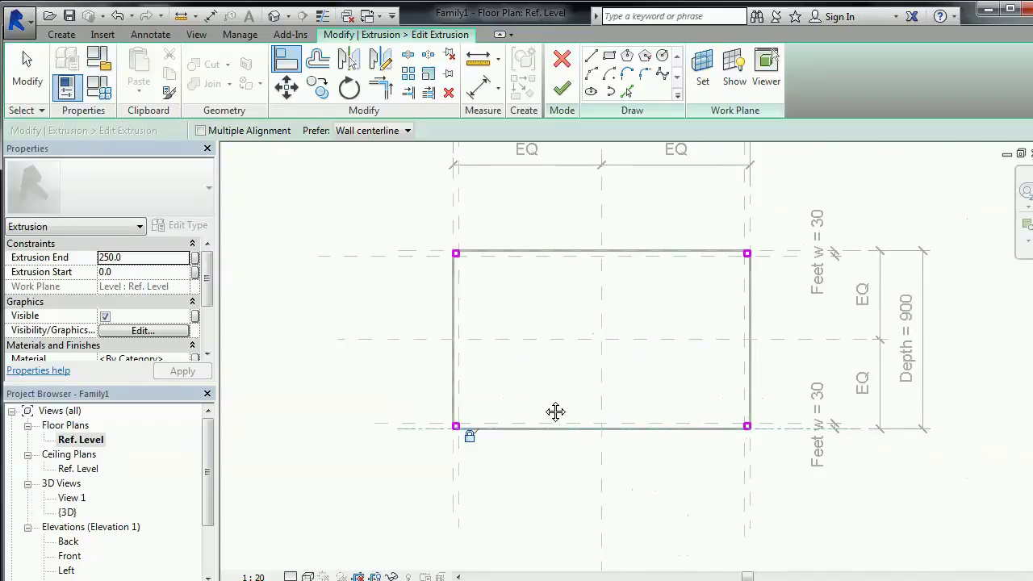
{"action": "left_click", "coordinate": [560, 89]}
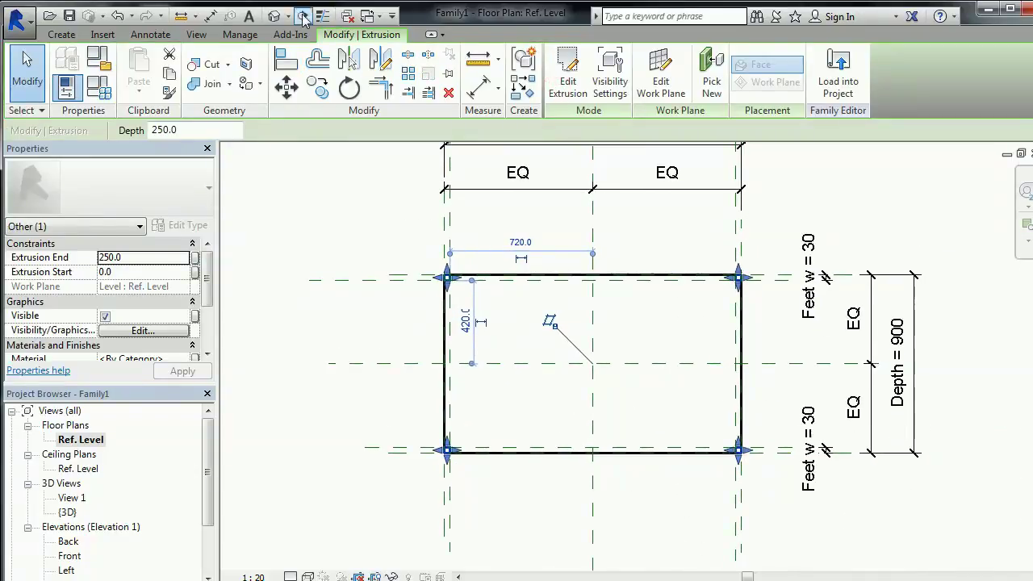
Step: In the Front elevation, extend the feet up to the tabletop's underside at 650 mm and lock their ends to the reference plane and Ref. Level
{"action": "double_click", "coordinate": [71, 555]}
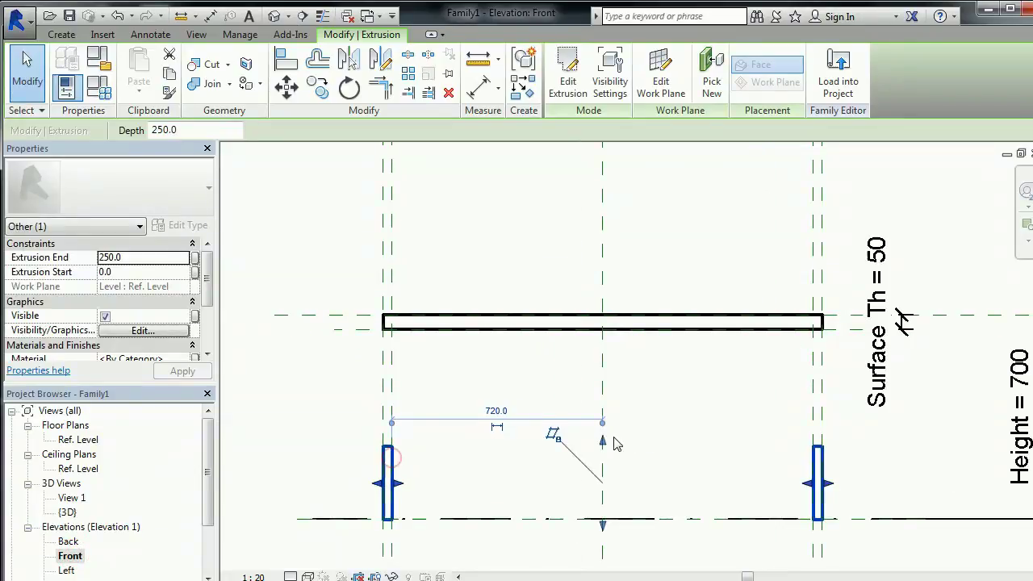
{"action": "left_click_drag", "start_coordinate": [615, 443], "coordinate": [376, 341]}
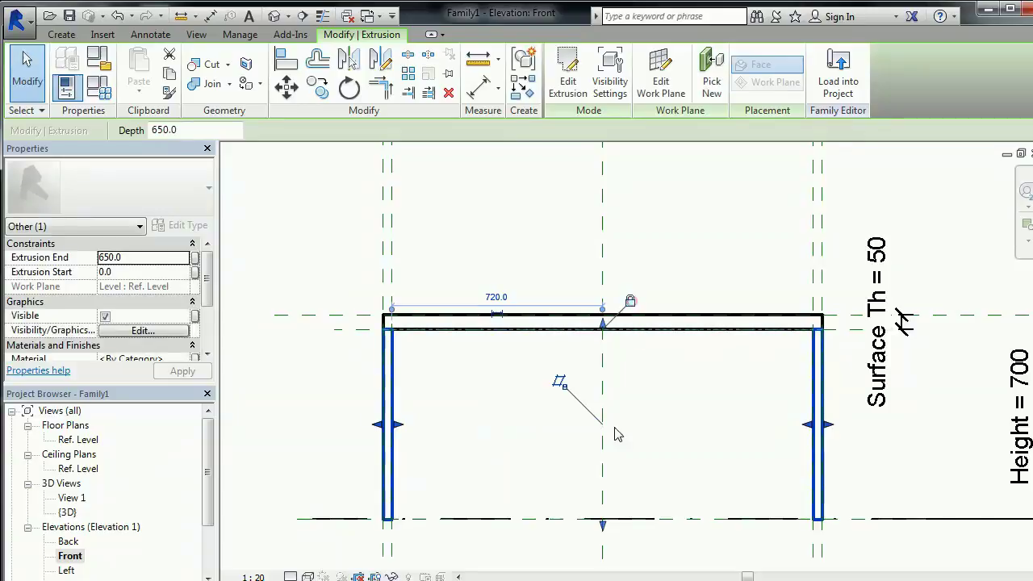
{"action": "mouse_move", "coordinate": [611, 539]}
{"action": "left_mouse_down"}
{"action": "mouse_move", "coordinate": [611, 518]}
{"action": "mouse_move", "coordinate": [604, 547]}
{"action": "left_mouse_up"}
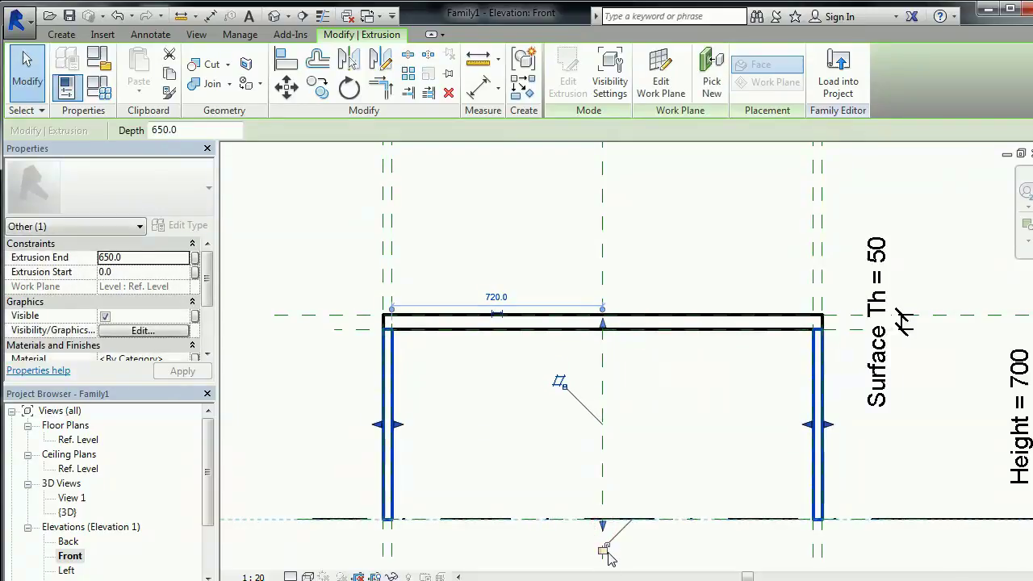
{"action": "left_click", "coordinate": [501, 396]}
Step: Examine the finished table in the default 3D view with Thin Lines turned on
{"action": "left_click", "coordinate": [274, 15]}
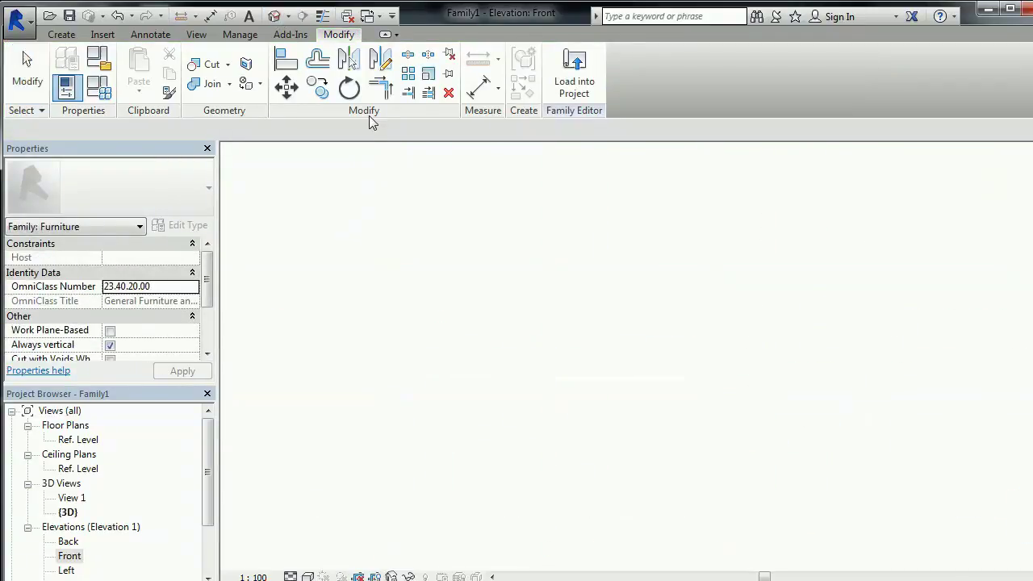
{"action": "middle_click_drag", "start_coordinate": [647, 403], "coordinate": [654, 357], "text": "shift"}
{"action": "left_click", "coordinate": [748, 443]}
{"action": "scroll", "coordinate": [627, 395], "scroll_direction": "up", "scroll_amount": 4}
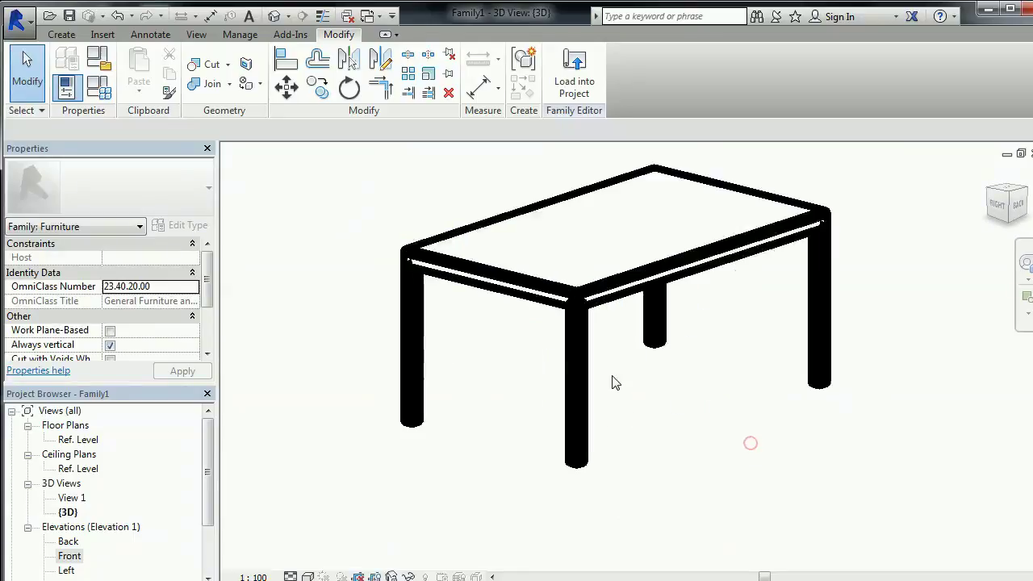
{"action": "middle_click_drag", "start_coordinate": [596, 402], "coordinate": [573, 434]}
{"action": "key", "text": "t"}
{"action": "key", "text": "l"}
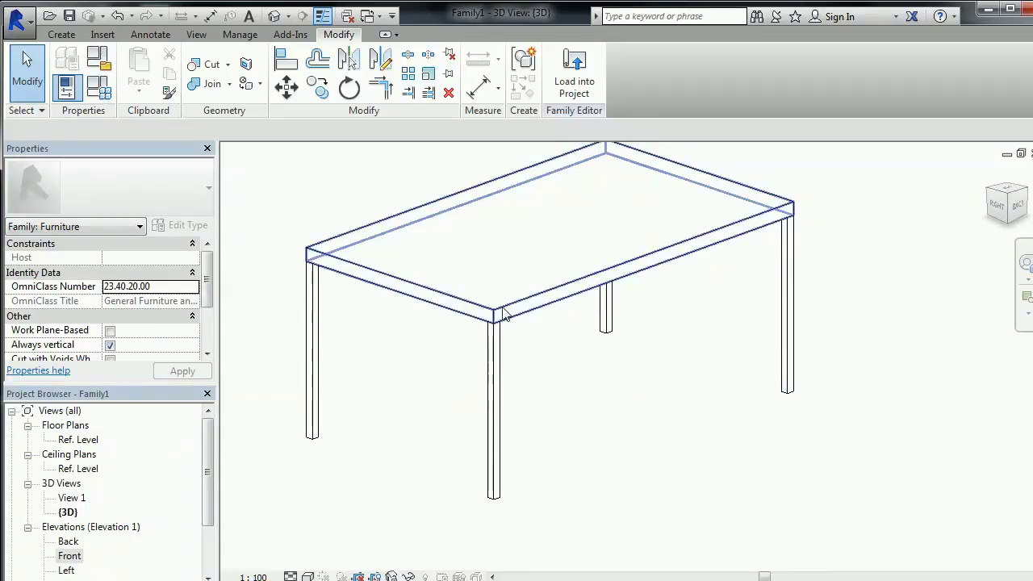
{"action": "mouse_move", "coordinate": [509, 378]}
{"action": "middle_mouse_down"}
{"action": "mouse_move", "coordinate": [526, 353]}
{"action": "mouse_move", "coordinate": [507, 384]}
{"action": "middle_mouse_up"}
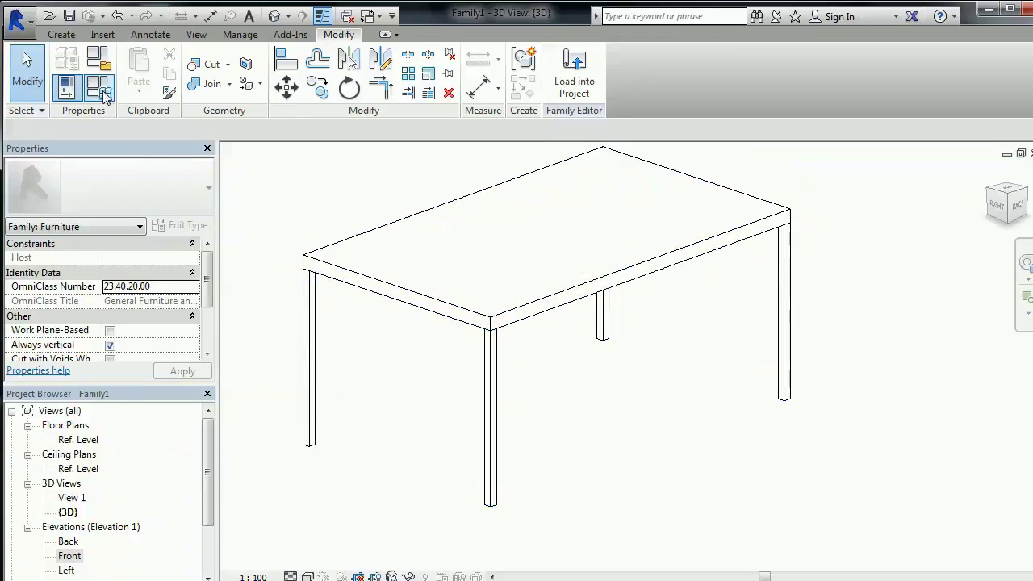
Step: In the family types, set the table's Depth to 700 and Width to 1400, and apply the changes
{"action": "left_click", "coordinate": [101, 88]}
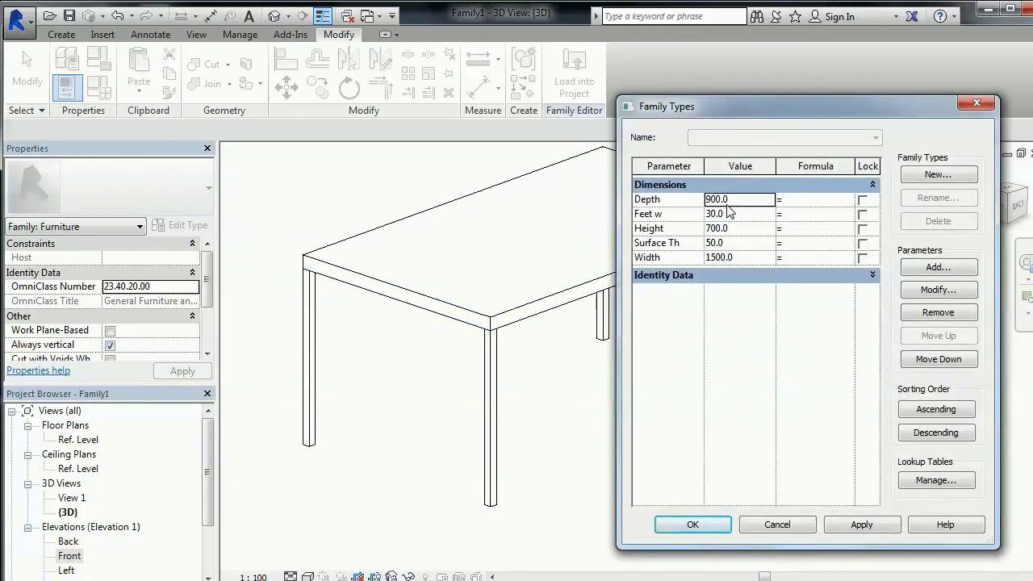
{"action": "left_click_drag", "start_coordinate": [738, 199], "coordinate": [668, 199]}
{"action": "left_click", "coordinate": [861, 525]}
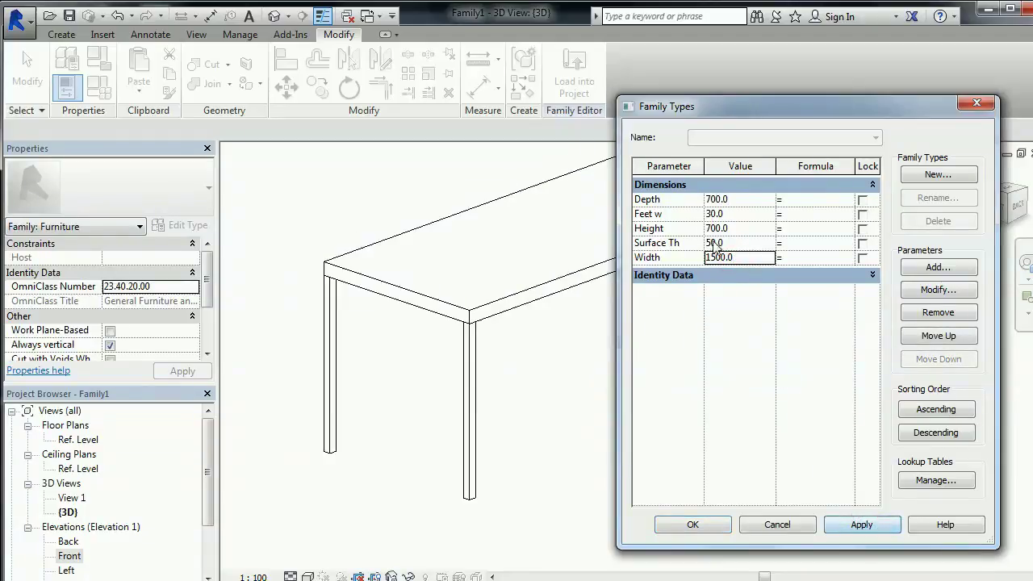
{"action": "type", "text": "14"}
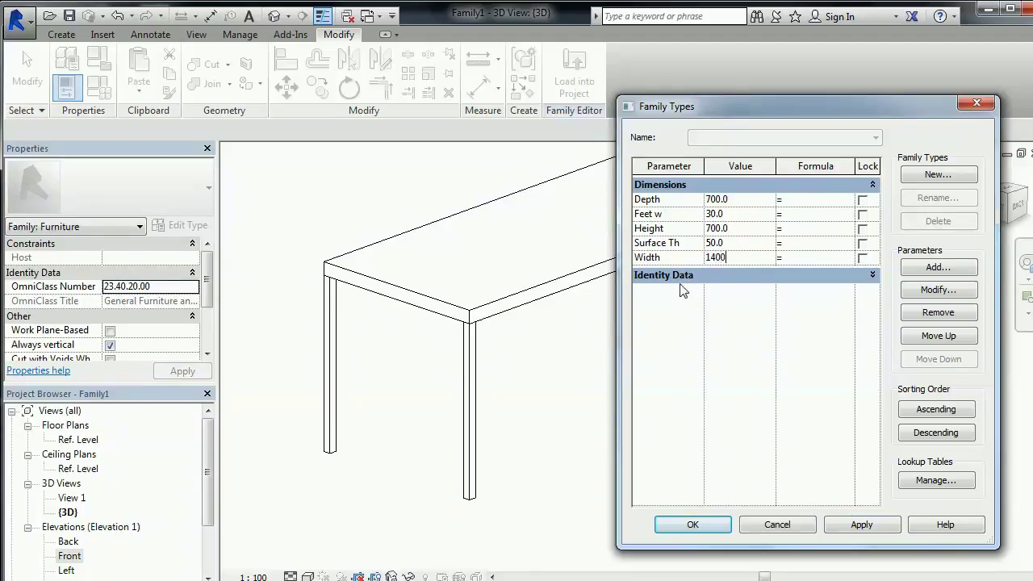
{"action": "left_click", "coordinate": [861, 525]}
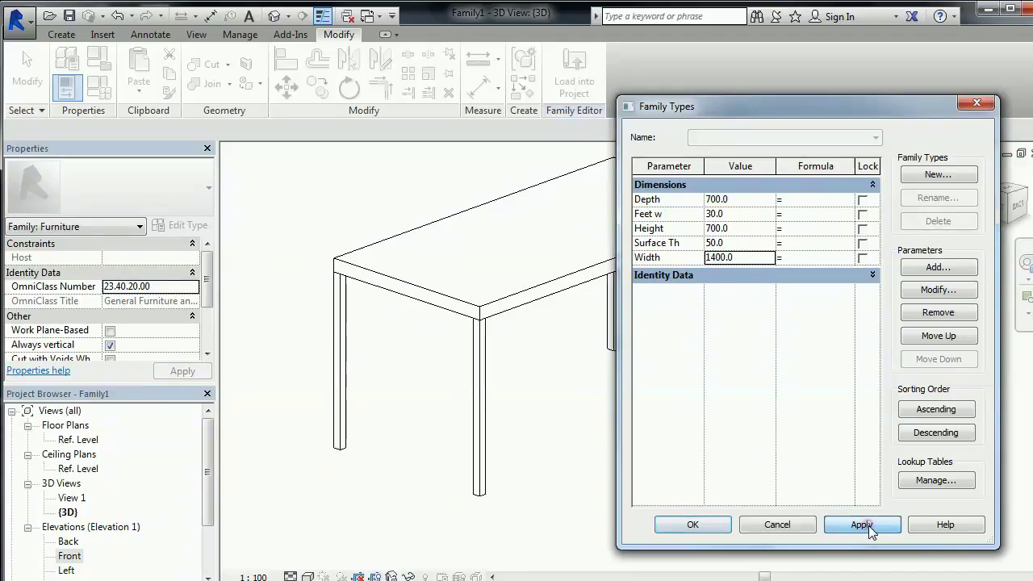
Step: Set Surface Th to 30 and Height to 750, then apply and accept the family type values
{"action": "left_click", "coordinate": [728, 243]}
{"action": "type", "text": "30"}
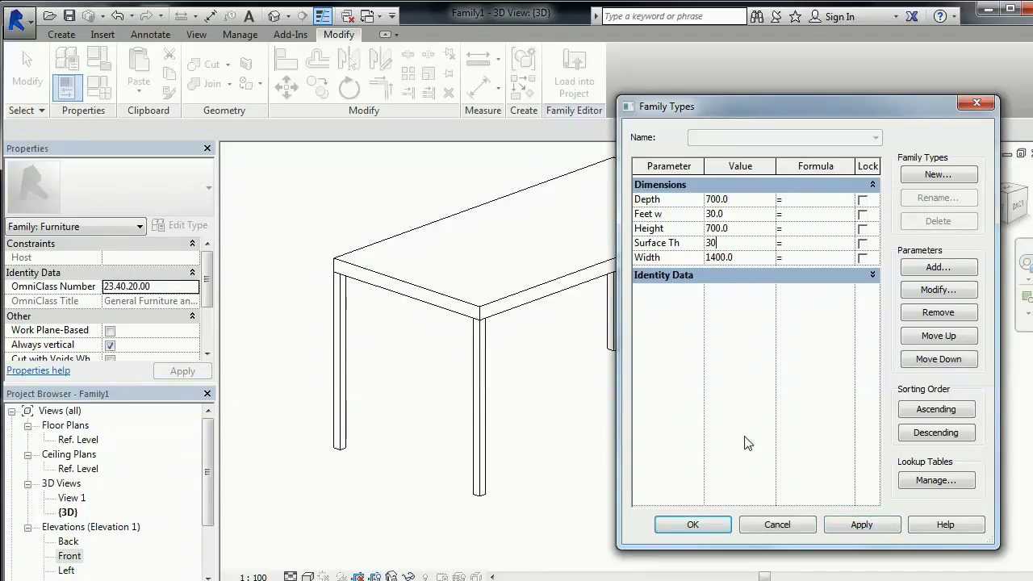
{"action": "left_click", "coordinate": [849, 523]}
{"action": "left_click", "coordinate": [729, 232]}
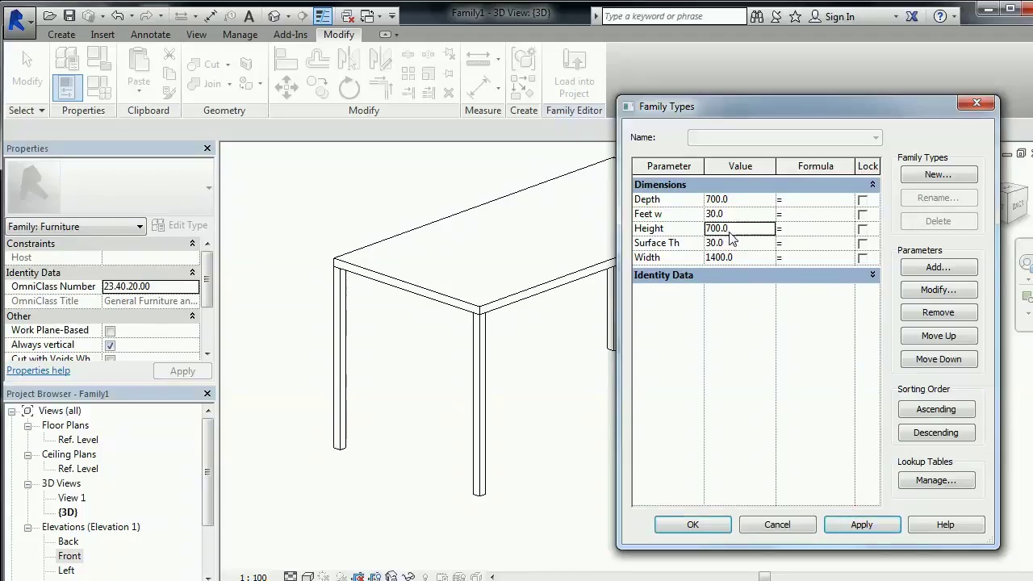
{"action": "double_click", "coordinate": [731, 234]}
{"action": "type", "text": "750"}
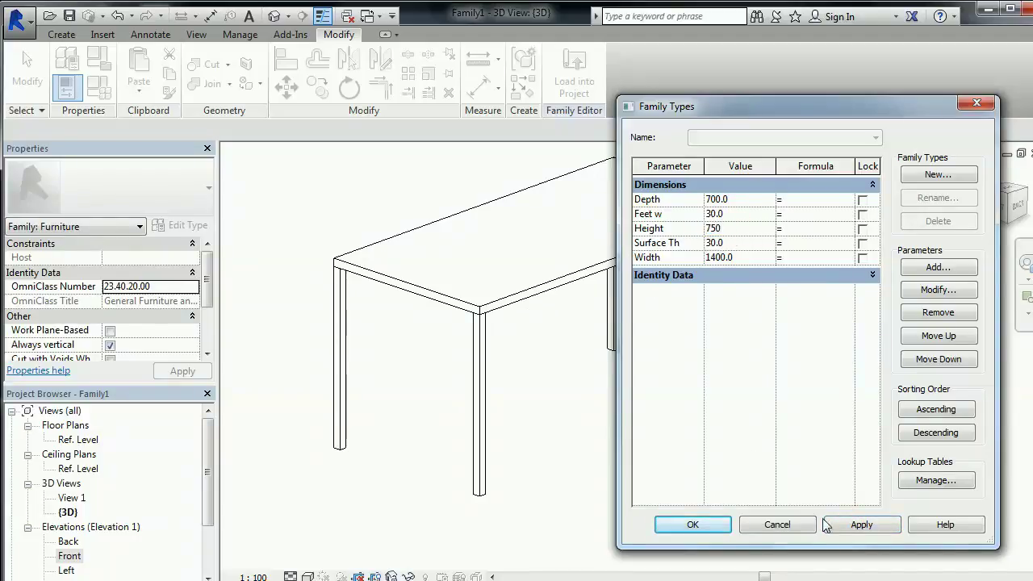
{"action": "left_click", "coordinate": [831, 524]}
{"action": "left_click", "coordinate": [700, 524]}
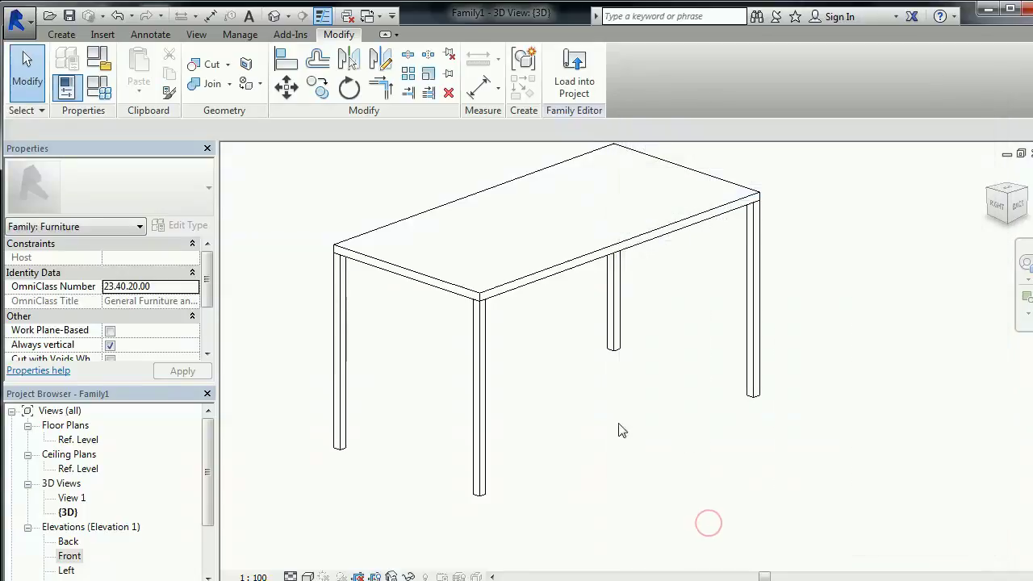
Step: Associate the tabletop extrusion's Material with a new family type parameter named Top
{"action": "scroll", "coordinate": [613, 436], "scroll_direction": "down", "scroll_amount": 3}
{"action": "scroll", "coordinate": [565, 387], "scroll_direction": "up", "scroll_amount": 1}
{"action": "left_click", "coordinate": [554, 324]}
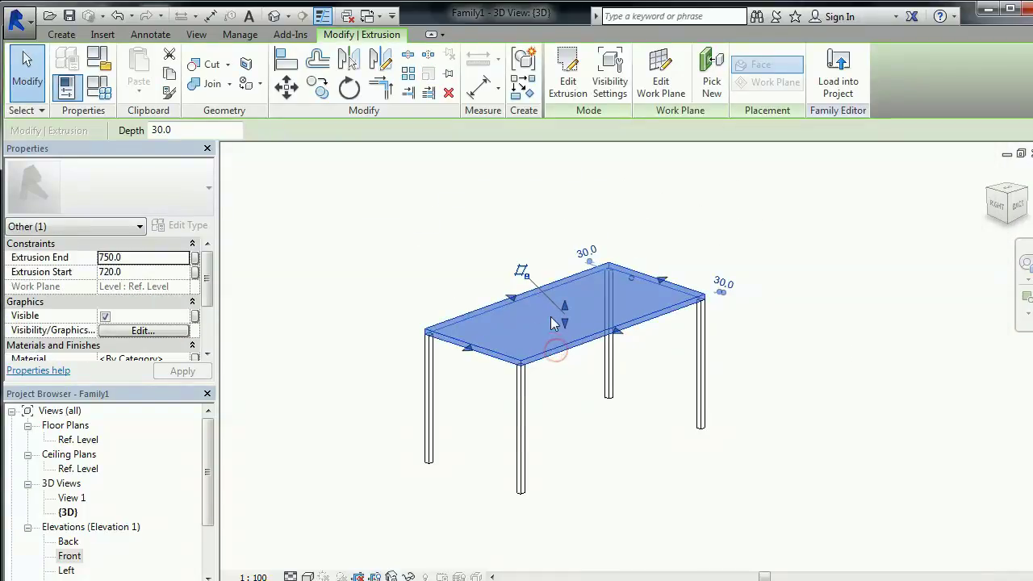
{"action": "scroll", "coordinate": [208, 295], "scroll_direction": "down", "scroll_amount": 2}
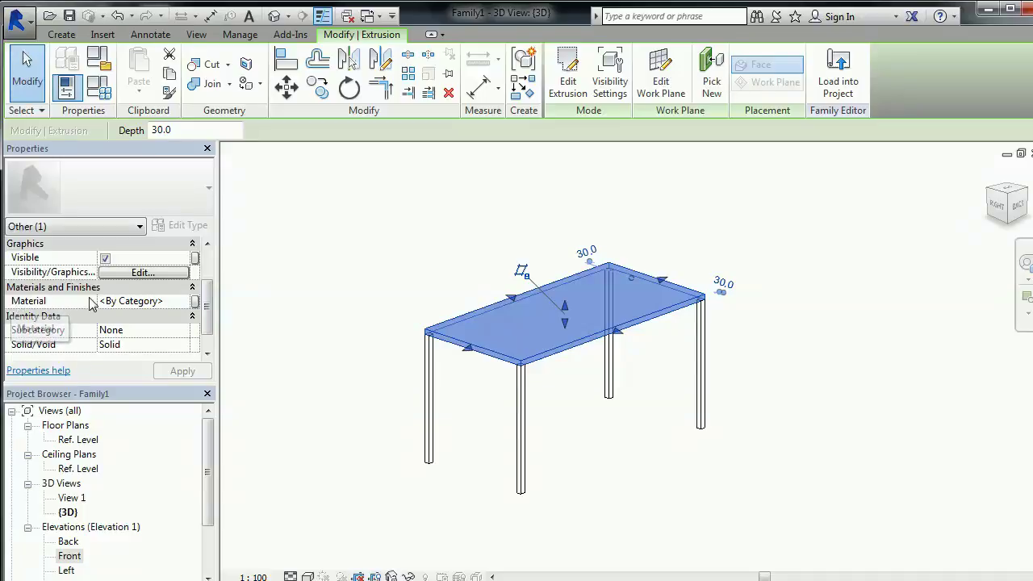
{"action": "left_click", "coordinate": [195, 301]}
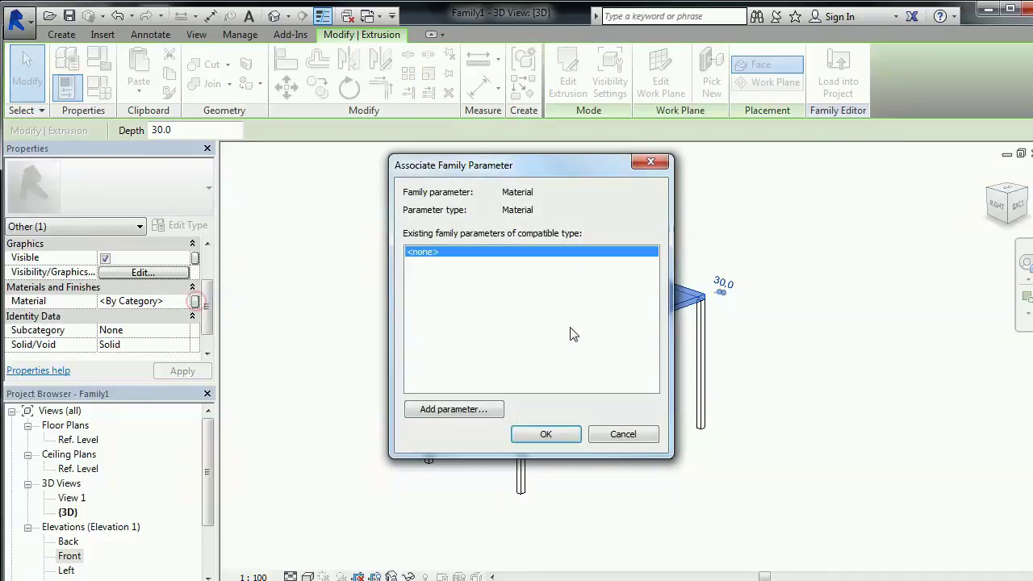
{"action": "left_click", "coordinate": [478, 409]}
{"action": "type", "text": "Top"}
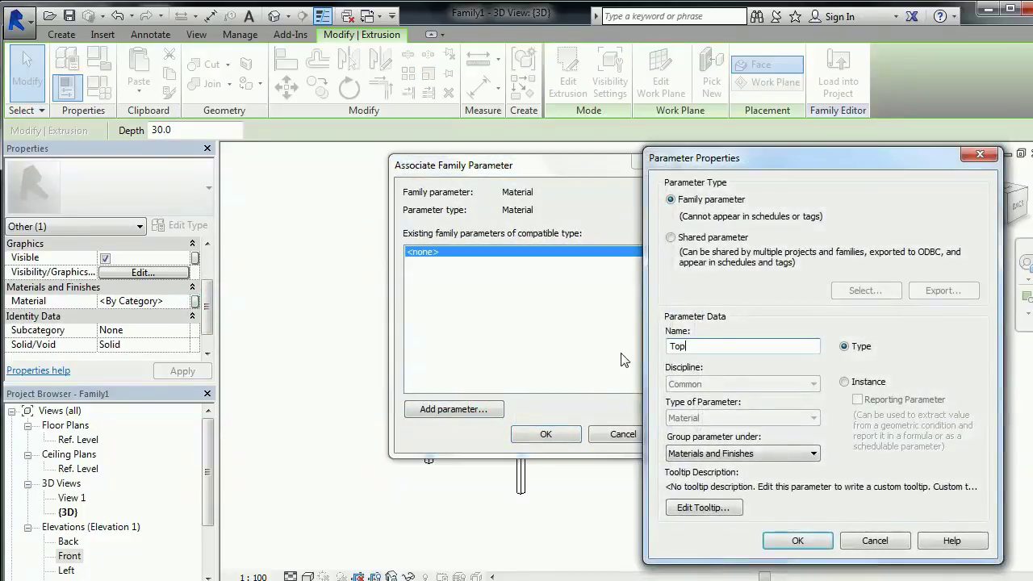
{"action": "key", "text": "Return"}
{"action": "left_click", "coordinate": [547, 435]}
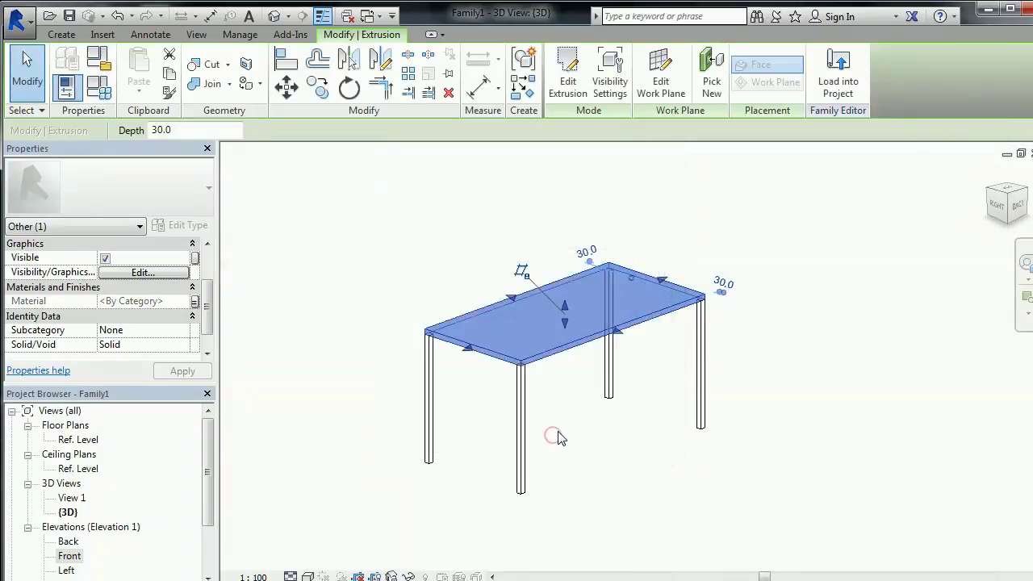
Step: Associate the feet extrusion's Material with a new family type parameter named Feet, and deselect the feet
{"action": "left_click", "coordinate": [524, 415]}
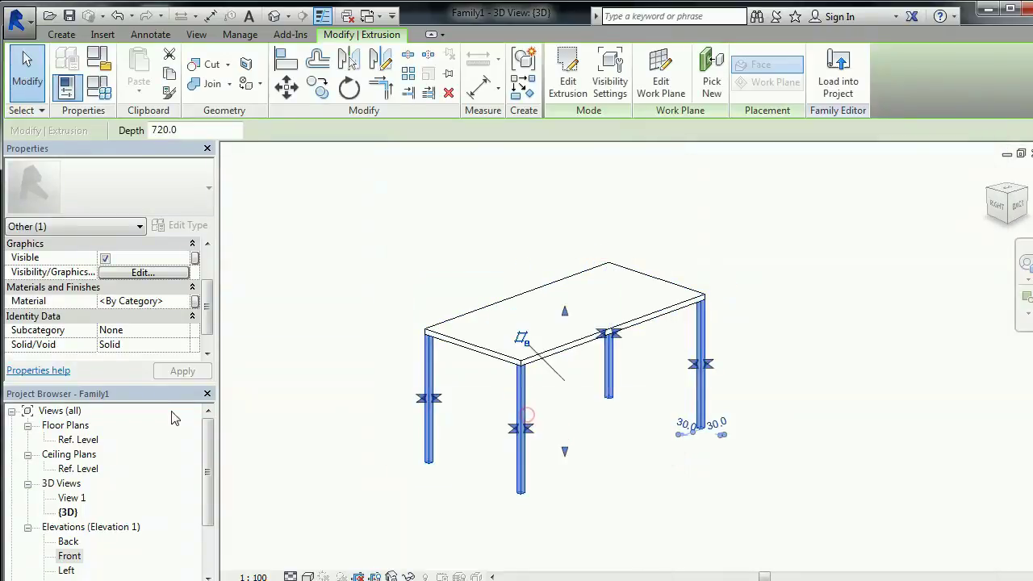
{"action": "left_click", "coordinate": [196, 301]}
{"action": "left_click", "coordinate": [476, 409]}
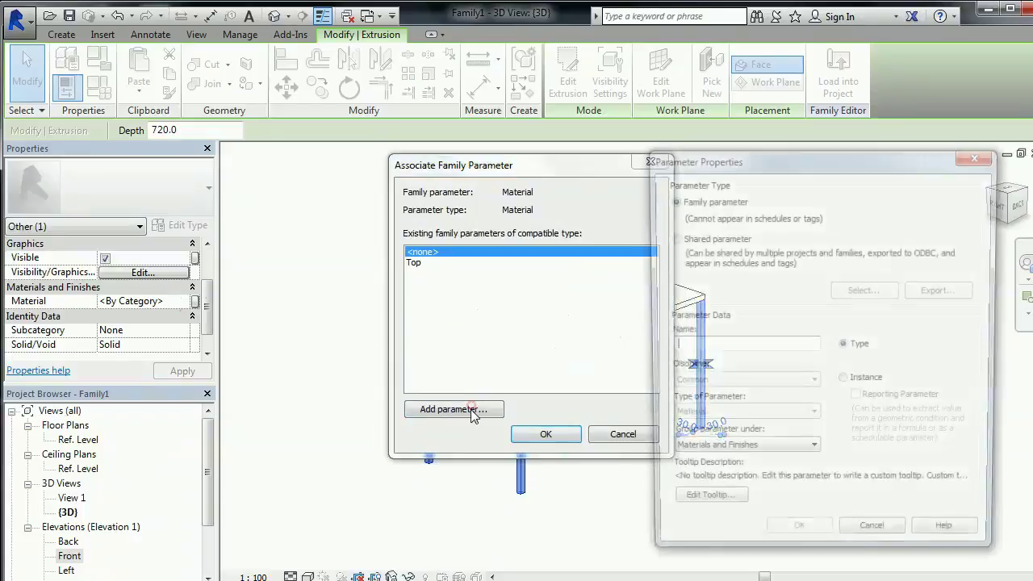
{"action": "type", "text": "Feet"}
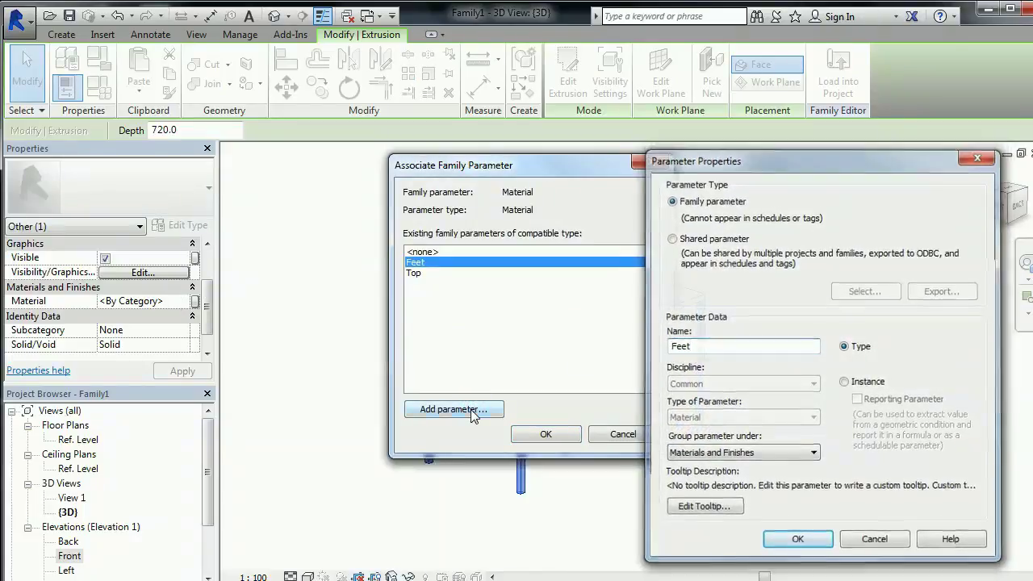
{"action": "key", "text": "Return"}
{"action": "left_click", "coordinate": [546, 435]}
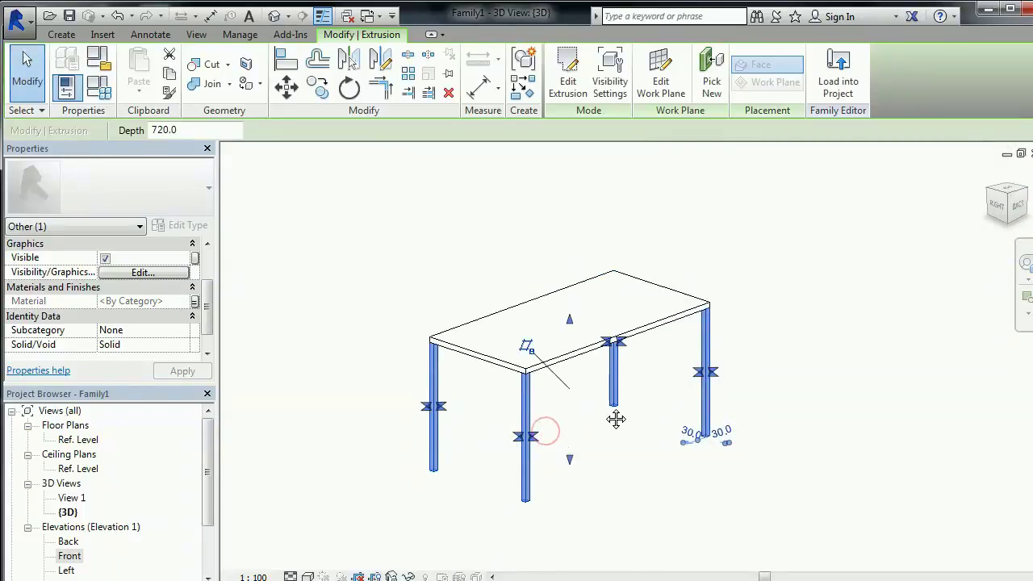
{"action": "left_click", "coordinate": [612, 426]}
{"action": "middle_click_drag", "start_coordinate": [627, 458], "coordinate": [664, 448]}
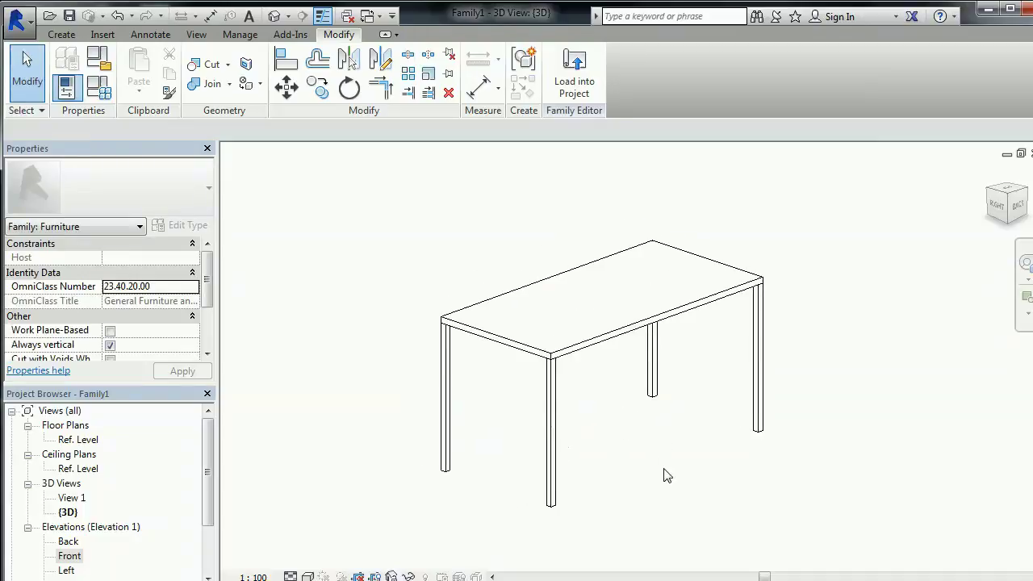